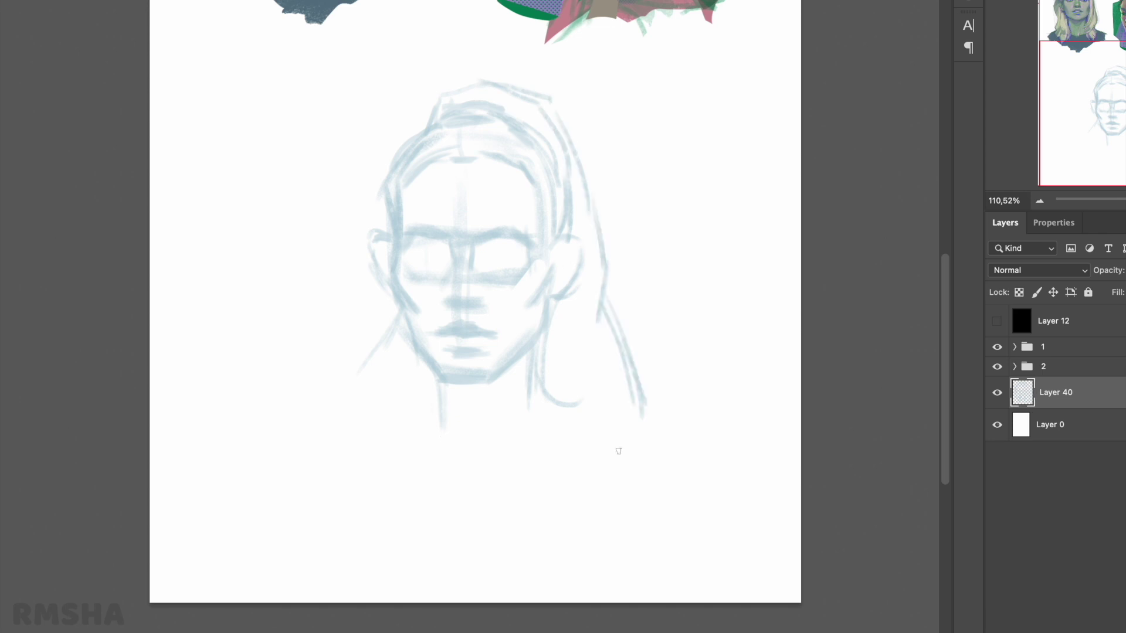
Sketch the hair volume, ponytail, neck, collar and shoulder lines around the head in pale blue
drag(586, 410, 475, 461)
drag(604, 376, 651, 468)
drag(566, 90, 618, 320)
drag(434, 99, 543, 76)
drag(396, 153, 530, 120)
drag(545, 90, 572, 105)
mouse_move(562, 249)
mouse_down()
mouse_move(580, 238)
mouse_move(575, 284)
mouse_up()
drag(552, 302, 544, 387)
drag(464, 428, 492, 387)
drag(398, 276, 370, 393)
On a new layer, block in pale blue tone over the hair, neck, clothing, eye band and facial shadow shapes
key(super+shift+alt+n)
drag(391, 347, 335, 370)
drag(343, 276, 467, 281)
drag(370, 252, 490, 293)
mouse_move(386, 296)
mouse_down()
mouse_move(310, 452)
mouse_move(382, 525)
mouse_move(487, 293)
mouse_move(417, 130)
mouse_move(487, 223)
mouse_up()
drag(329, 258, 320, 379)
right_click(574, 375)
key(Escape)
drag(451, 320, 436, 352)
drag(381, 370, 376, 336)
drag(373, 225, 457, 230)
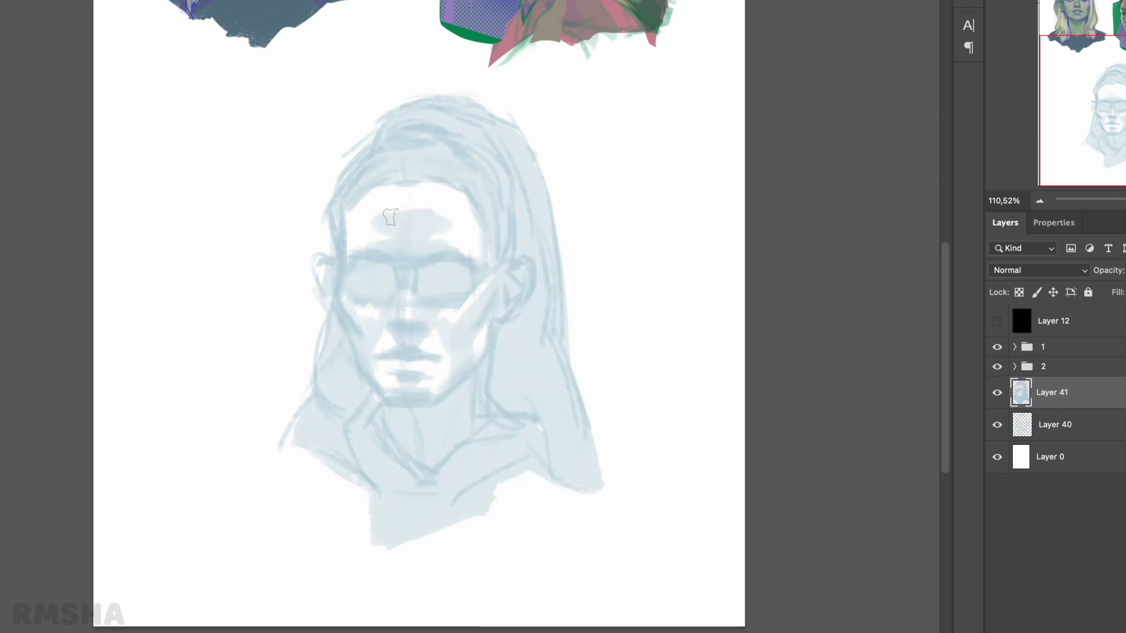
On a new layer, draw the eyebrows, eyes, nose and mouth in thin purple lines
key(super+shift+alt+n)
scroll(661, 213, up, 1)
click(987, 186)
drag(347, 280, 474, 276)
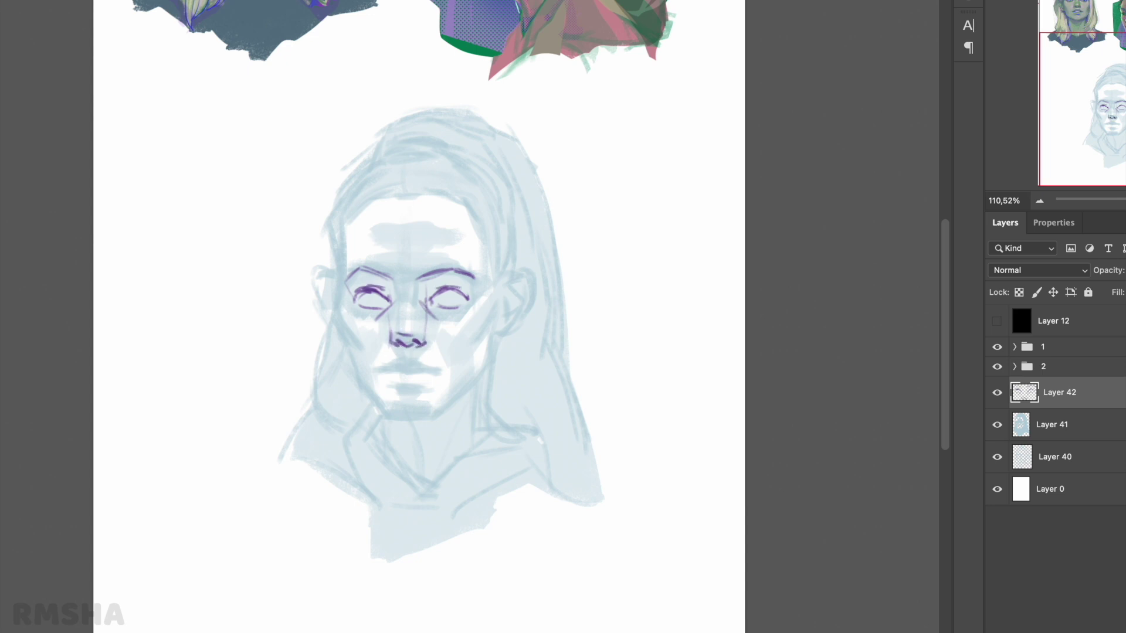
mouse_move(406, 356)
mouse_down()
mouse_move(399, 376)
mouse_move(423, 364)
mouse_move(418, 389)
mouse_up()
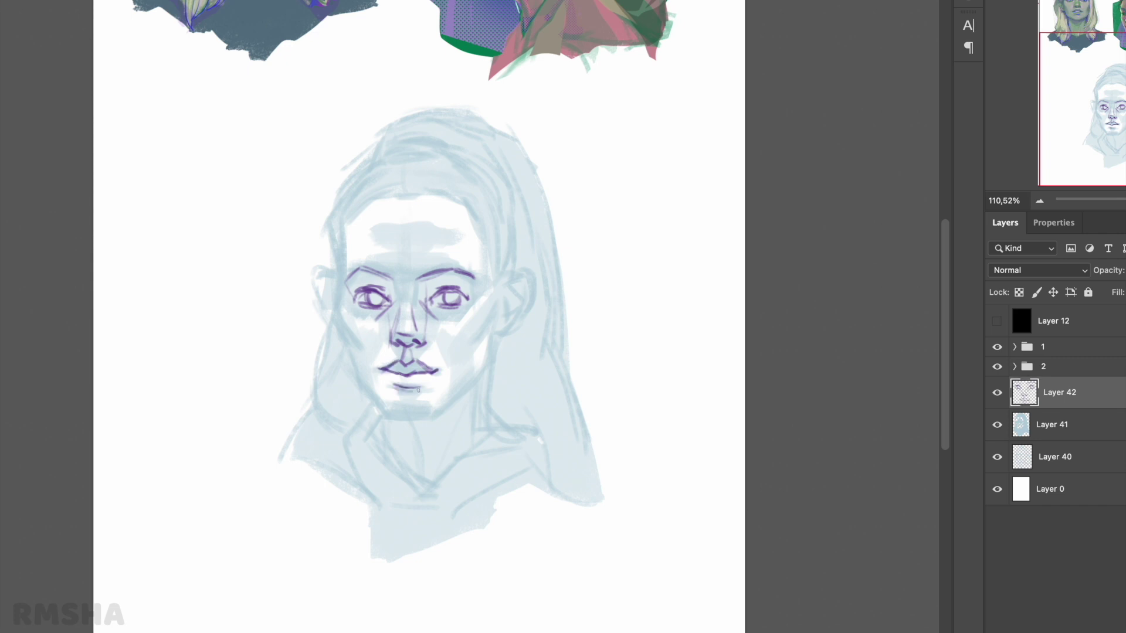
Outline the temple, cheeks, jaw, chin and ear in purple line
mouse_move(472, 228)
mouse_down()
mouse_move(497, 284)
mouse_move(534, 308)
mouse_move(504, 339)
mouse_up()
drag(391, 414, 440, 414)
drag(338, 308, 364, 385)
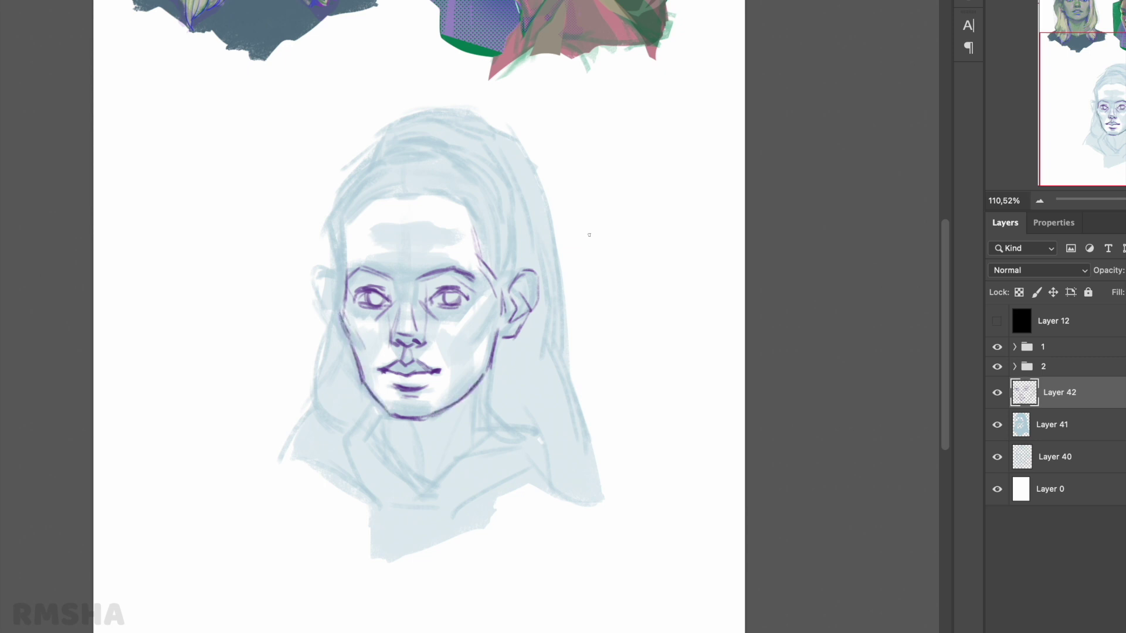
Draw the hairline, the swept-back hair on the crown and the loose locks falling to the shoulder
mouse_move(343, 251)
mouse_down()
mouse_move(356, 194)
mouse_move(431, 147)
mouse_up()
mouse_move(448, 197)
mouse_down()
mouse_move(505, 224)
mouse_move(452, 145)
mouse_move(467, 199)
mouse_up()
drag(381, 152, 341, 203)
drag(339, 271, 317, 396)
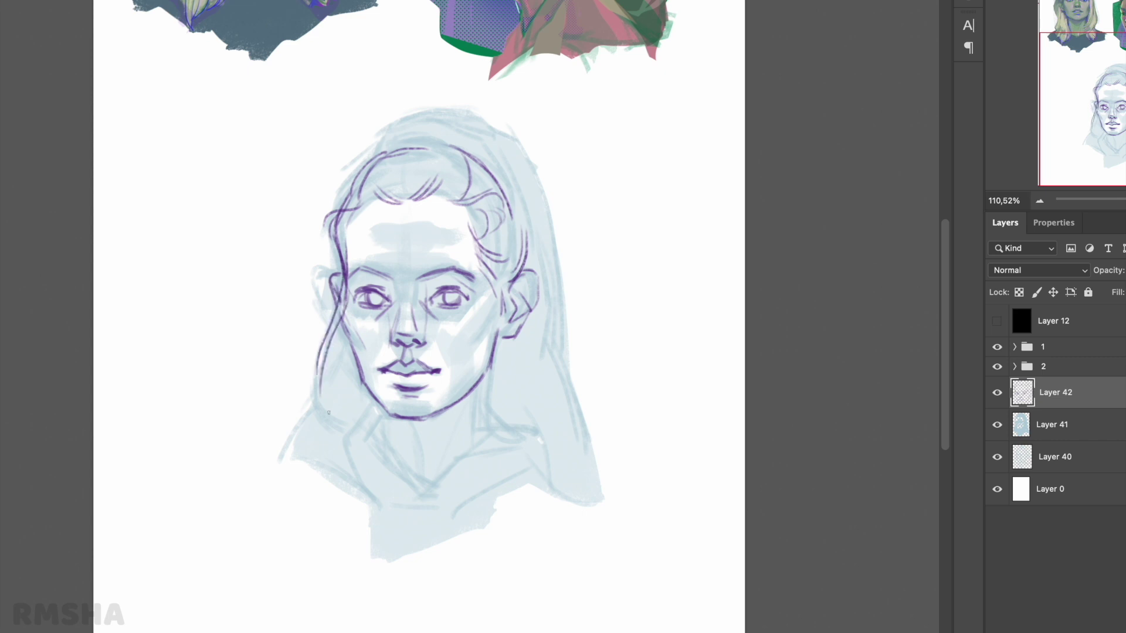
drag(345, 332, 316, 485)
drag(373, 405, 325, 475)
Draw the V-shaped neckline and the lower edge of the garment across the shoulders
mouse_move(375, 410)
mouse_down()
mouse_move(363, 461)
mouse_move(482, 441)
mouse_up()
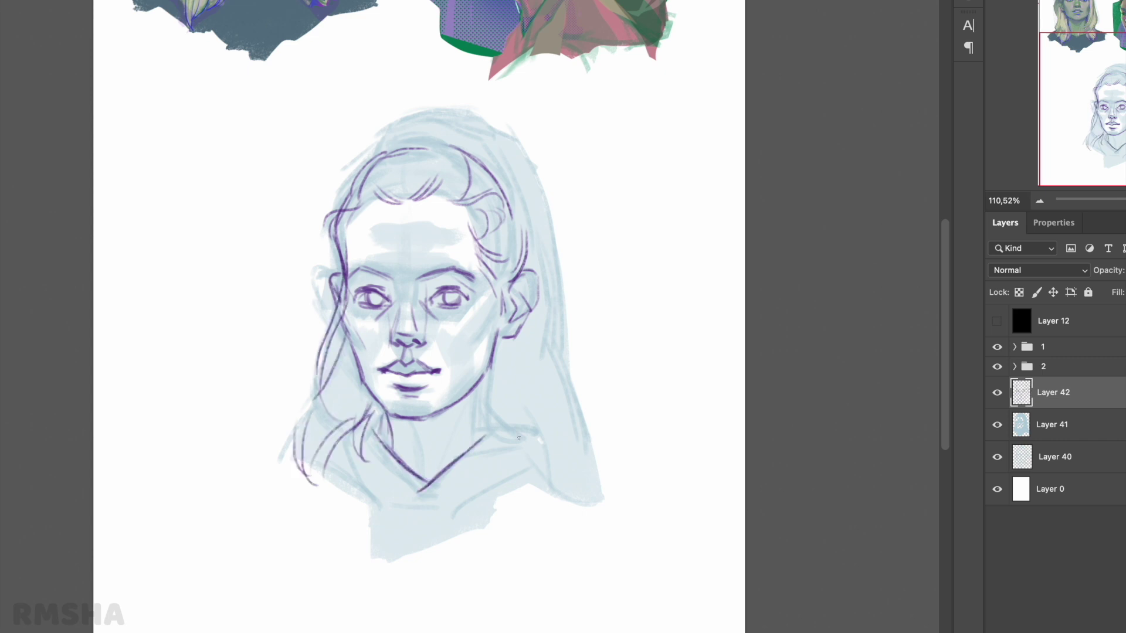
drag(319, 469, 389, 506)
drag(405, 504, 537, 484)
Draw the long locks behind the visible ear and the outer contour of the hair up to the crown
drag(487, 375, 511, 425)
drag(506, 381, 543, 463)
drag(563, 346, 581, 460)
drag(540, 466, 613, 499)
drag(547, 292, 592, 376)
mouse_move(466, 149)
mouse_down()
mouse_move(411, 147)
mouse_move(544, 230)
mouse_move(577, 340)
mouse_up()
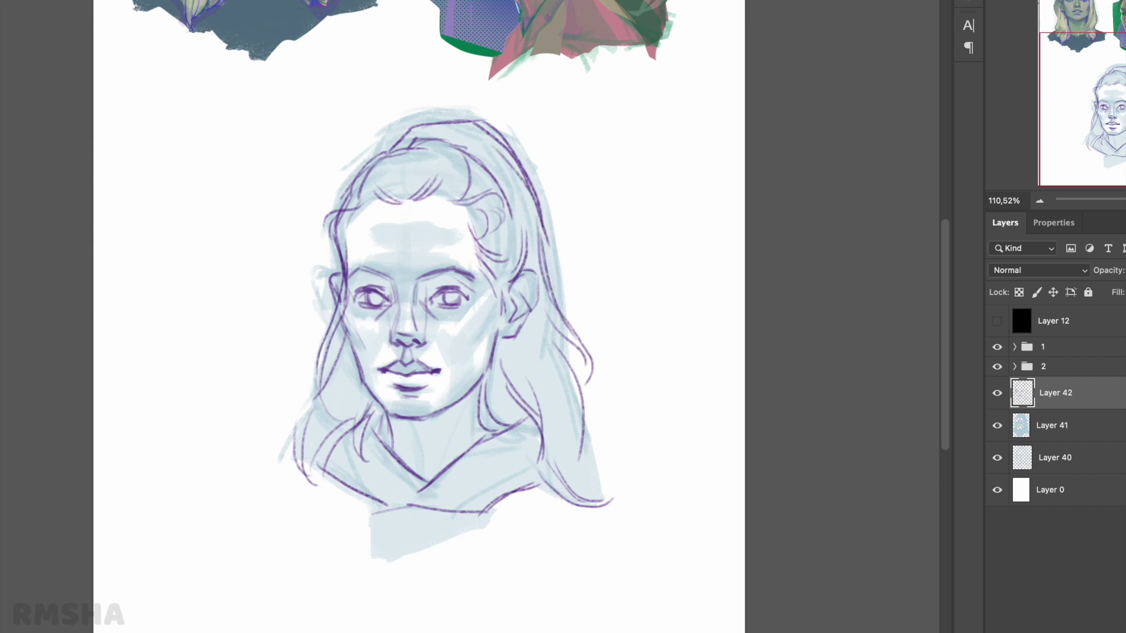
On a new layer beneath the line art, select the whole bust silhouette with the Lasso and fill it with purple
key(ctrl+shift+alt+n)
drag(499, 193, 505, 279)
key(ctrl+z)
mouse_move(472, 165)
mouse_down()
mouse_move(507, 208)
mouse_move(487, 267)
mouse_up()
key(ctrl+z)
key(l)
mouse_move(390, 152)
mouse_down()
mouse_move(332, 324)
mouse_move(604, 468)
mouse_move(464, 122)
mouse_up()
key(alt+BackSpace)
key(ctrl+bracketleft)
key(ctrl+d)
Create a layer clipped to the purple silhouette and fill the face, ear and neck with blue
key(ctrl+shift+n)
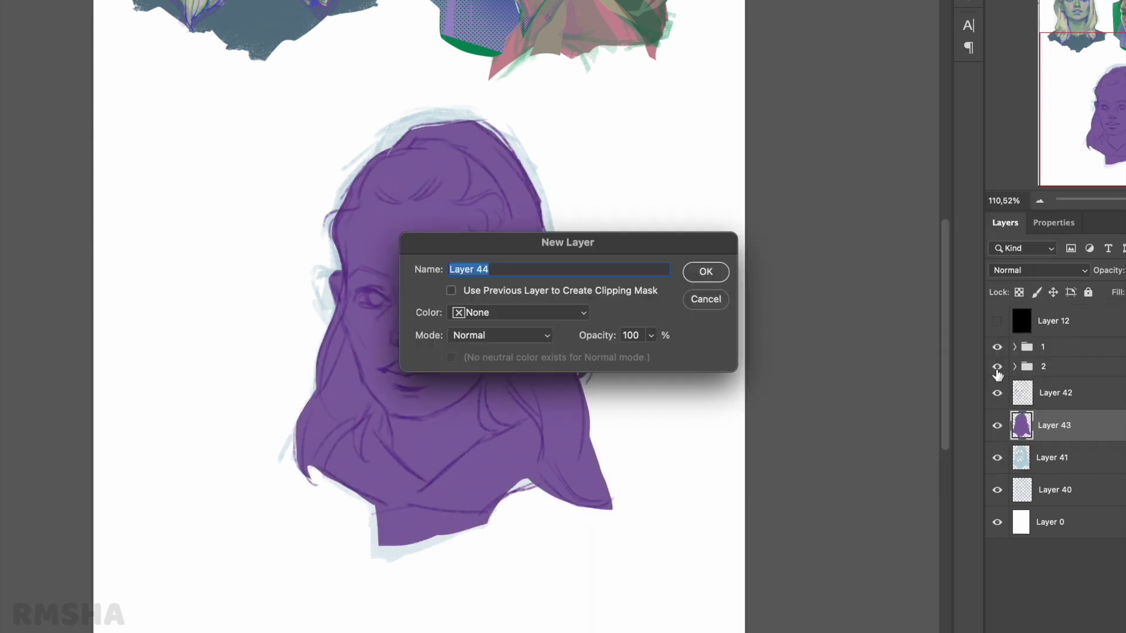
key(Return)
key(Return)
key(ctrl+alt+g)
mouse_move(399, 237)
mouse_down()
mouse_move(411, 381)
mouse_move(439, 223)
mouse_move(376, 234)
mouse_up()
Add a mask to the blue skin layer and mask out the band across the eyes and brows
key(ctrl+shift+m)
drag(352, 299, 478, 297)
drag(375, 271, 449, 269)
right_click(505, 253)
key(Escape)
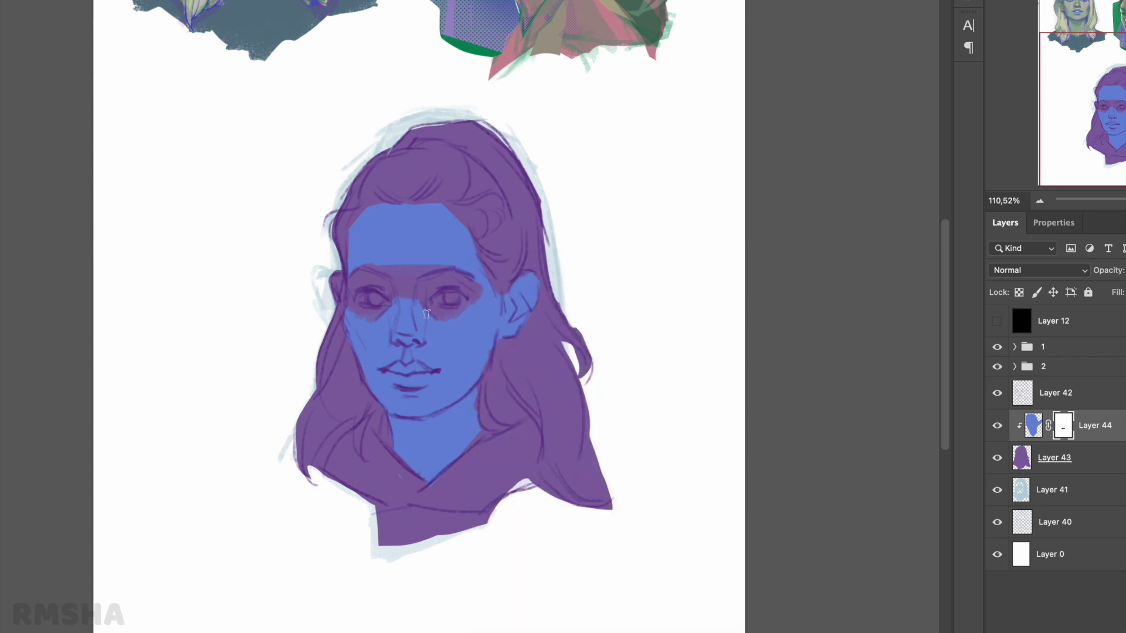
Mask in softer purple shadows on the mouth area, chin, neck, cheeks and forehead of the blue skin
mouse_move(418, 378)
mouse_down()
mouse_move(407, 381)
mouse_move(423, 414)
mouse_move(452, 404)
mouse_up()
right_click(507, 254)
key(Escape)
mouse_move(437, 352)
mouse_down()
mouse_move(453, 322)
mouse_move(417, 433)
mouse_up()
mouse_move(376, 249)
mouse_down()
mouse_move(442, 244)
mouse_move(478, 264)
mouse_up()
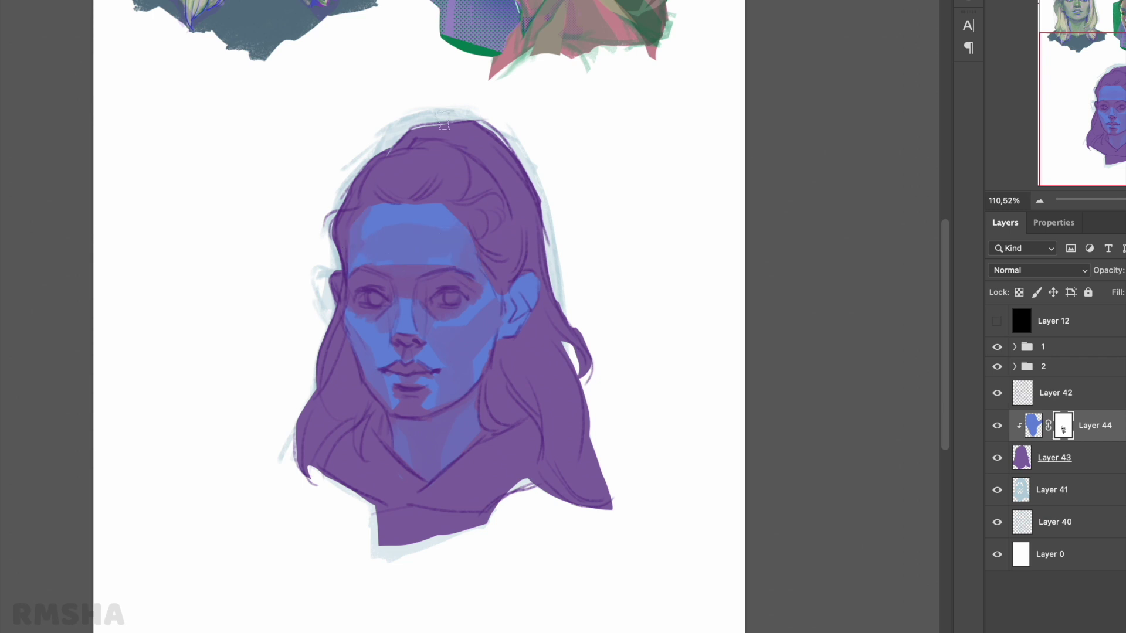
On a new clipped layer, paint dark green shadows on the face, neck, inner ear and the hair beside the ear
key(ctrl+alt+shift+n)
key(Return)
mouse_move(351, 288)
mouse_down()
mouse_move(446, 297)
mouse_move(475, 271)
mouse_move(358, 298)
mouse_move(437, 309)
mouse_move(390, 373)
mouse_up()
mouse_move(498, 340)
mouse_down()
mouse_move(452, 413)
mouse_move(528, 434)
mouse_move(422, 486)
mouse_up()
mouse_move(519, 314)
mouse_down()
mouse_move(505, 375)
mouse_move(531, 275)
mouse_up()
drag(537, 261, 522, 202)
drag(546, 328, 522, 249)
mouse_move(504, 205)
mouse_down()
mouse_move(463, 281)
mouse_move(478, 290)
mouse_up()
Paint dark green shadow shapes along the hairline, the crown and the long locks on both sides
drag(457, 202, 510, 187)
drag(335, 261, 367, 203)
drag(376, 343, 316, 434)
drag(385, 422, 329, 466)
drag(548, 399, 536, 490)
drag(607, 504, 551, 446)
drag(445, 176, 397, 217)
Paint dark green shadows on the neck, inside the collar and along the garment's lower edge
mouse_move(390, 417)
mouse_down()
mouse_move(428, 447)
mouse_move(428, 498)
mouse_up()
right_click(384, 449)
key(Return)
mouse_move(334, 478)
mouse_down()
mouse_move(422, 495)
mouse_move(530, 483)
mouse_up()
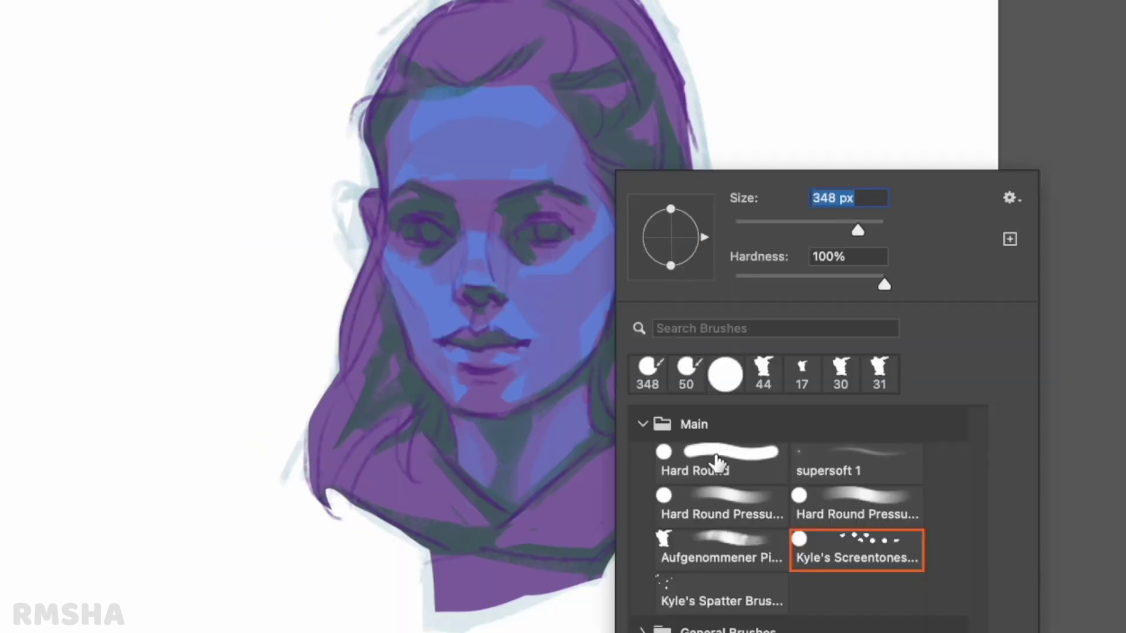
With Kyle's Screentones brush, stamp yellow halftone highlights on the forehead, brows, nose, cheeks, ear and upper lip area
key(Return)
drag(405, 138, 475, 100)
drag(420, 170, 396, 205)
drag(537, 174, 581, 208)
drag(477, 230, 470, 287)
drag(390, 232, 422, 287)
drag(595, 246, 560, 275)
drag(669, 193, 645, 211)
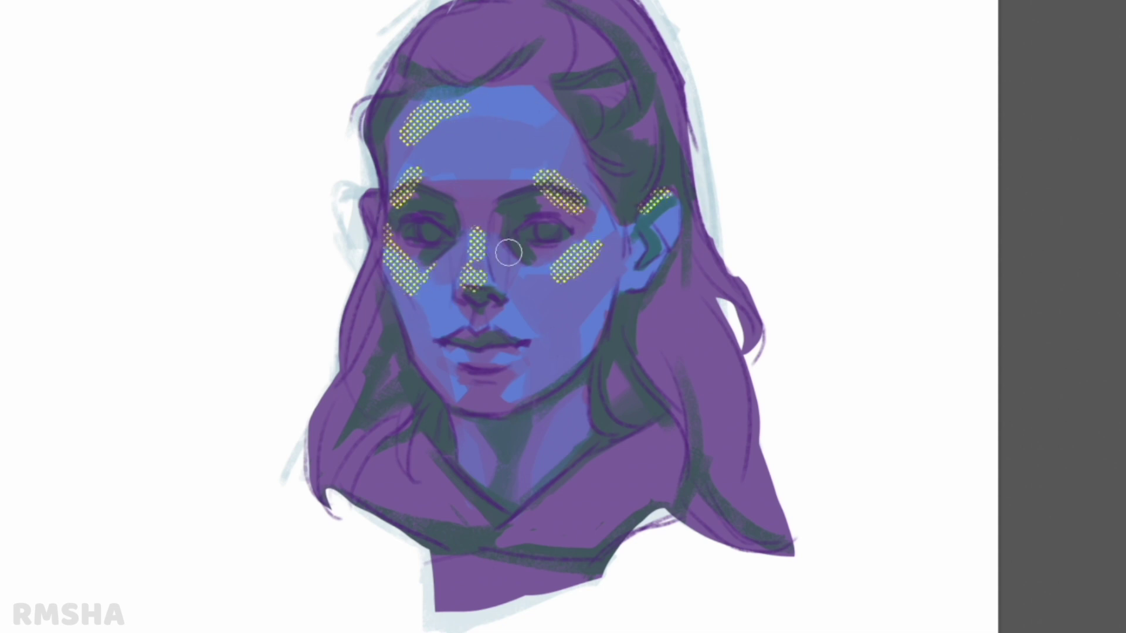
drag(508, 308, 540, 334)
drag(449, 307, 437, 332)
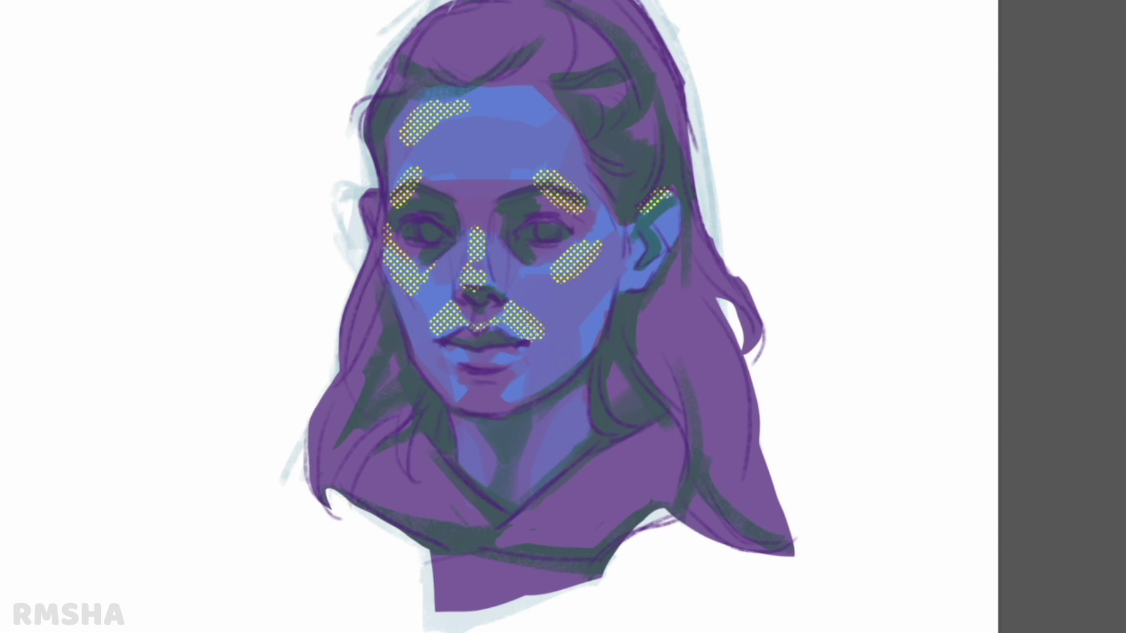
Add yellow halftone highlights below the lips, over the crown, along the long hair locks and on the collar edges
drag(542, 359, 531, 351)
drag(531, 381, 509, 390)
drag(463, 79, 493, 5)
mouse_move(464, 44)
mouse_down()
mouse_move(546, 6)
mouse_move(607, 56)
mouse_up()
mouse_move(355, 276)
mouse_down()
mouse_move(346, 393)
mouse_move(320, 467)
mouse_up()
mouse_move(675, 317)
mouse_down()
mouse_move(639, 428)
mouse_move(712, 496)
mouse_up()
drag(748, 393, 727, 528)
drag(631, 449, 499, 536)
drag(414, 440, 472, 534)
Add halftone highlights to the forehead, inner brows and eyelids, and recolor parts of the dot pattern cyan
drag(516, 94, 484, 111)
drag(457, 170, 425, 164)
mouse_move(508, 164)
mouse_down()
mouse_move(580, 202)
mouse_move(564, 221)
mouse_up()
drag(446, 240, 410, 242)
drag(522, 242, 597, 235)
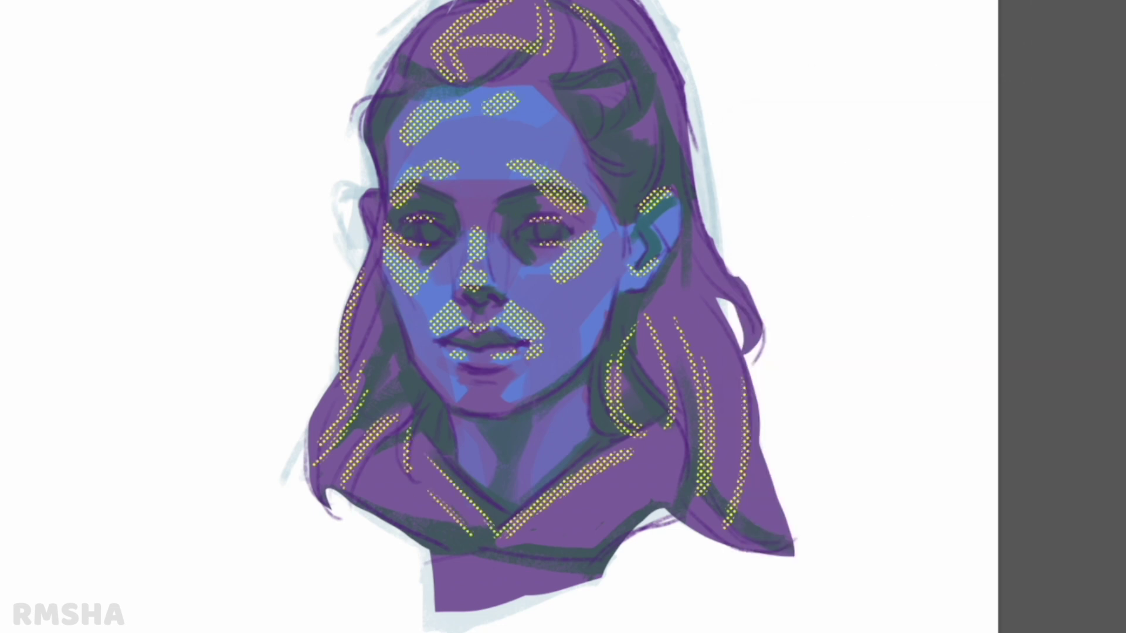
mouse_move(411, 246)
mouse_down()
mouse_move(405, 287)
mouse_move(457, 323)
mouse_move(563, 276)
mouse_up()
drag(662, 11, 610, 88)
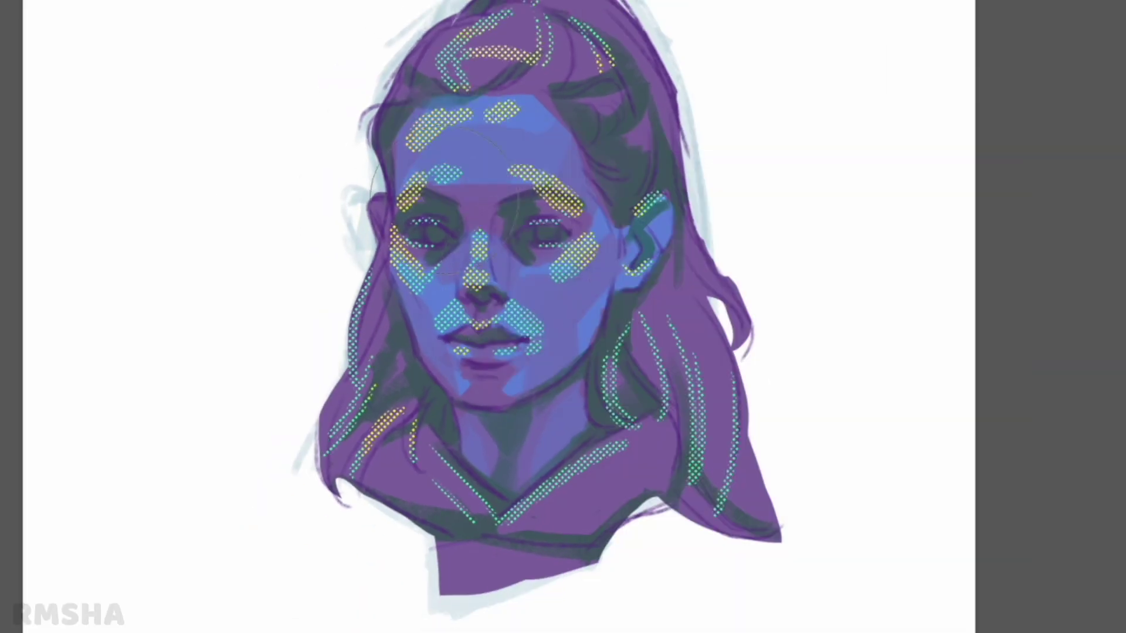
Brush light highlights onto the forehead and front hair on a masked layer in Overlay mode
right_click(533, 163)
mouse_move(446, 176)
mouse_down()
mouse_move(528, 118)
mouse_move(527, 70)
mouse_up()
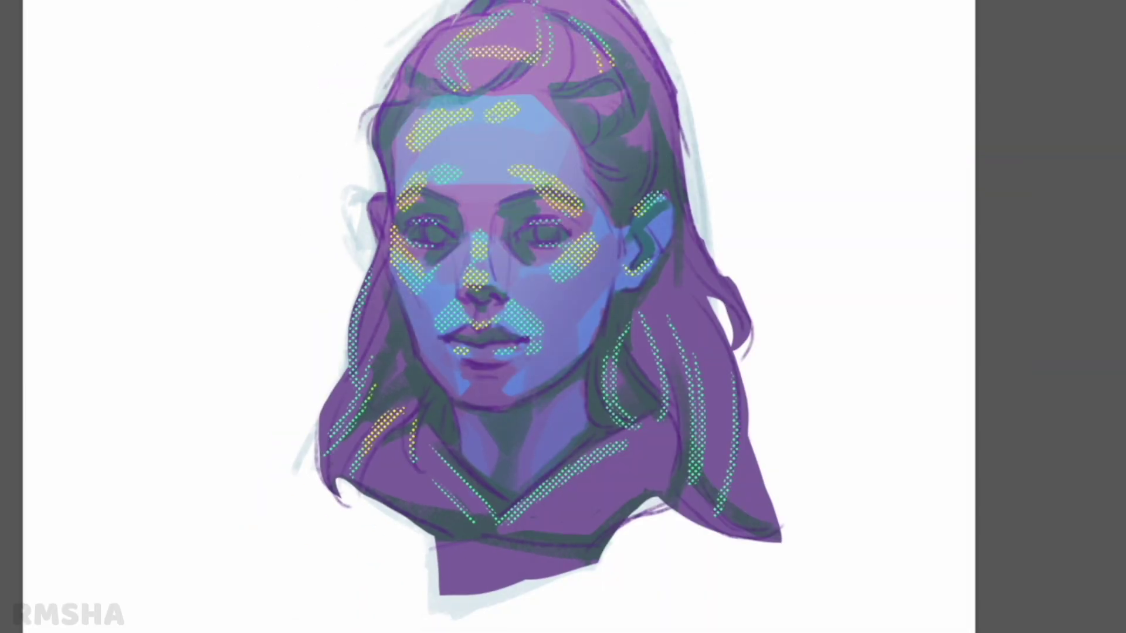
right_click(604, 164)
drag(422, 199, 563, 176)
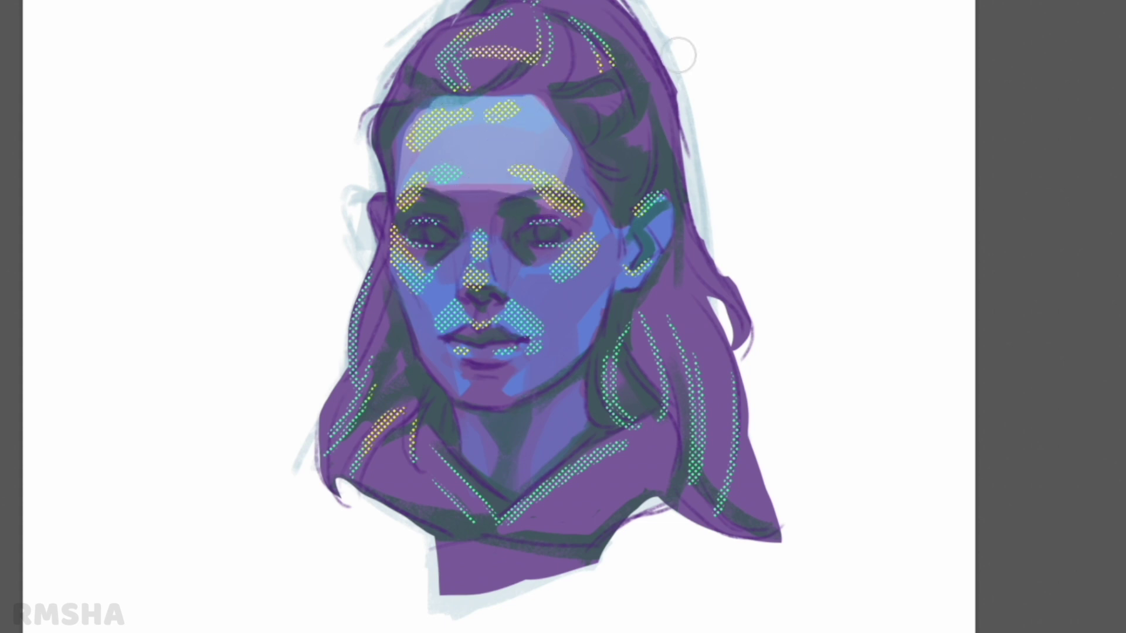
right_click(603, 176)
mouse_move(434, 58)
mouse_down()
mouse_move(563, 62)
mouse_move(648, 88)
mouse_up()
key(ctrl+z)
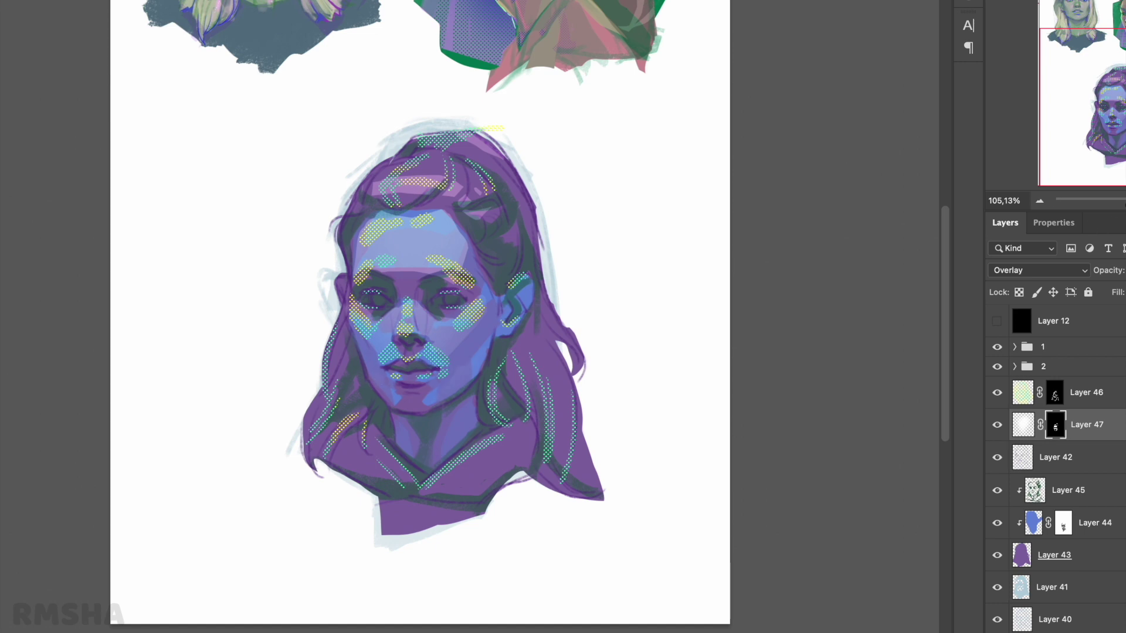
Shift the dark green shadow layer toward teal with a Hue/Saturation adjustment
click(1035, 491)
key(ctrl+u)
key(Return)
On a new layer above the highlights, paint dark purple detail strokes around the nostrils and mouth
scroll(438, 324, up, 1)
key(ctrl+shift+alt+n)
right_click(577, 254)
key(Escape)
scroll(425, 375, up, 2)
key(ctrl+shift+alt+e)
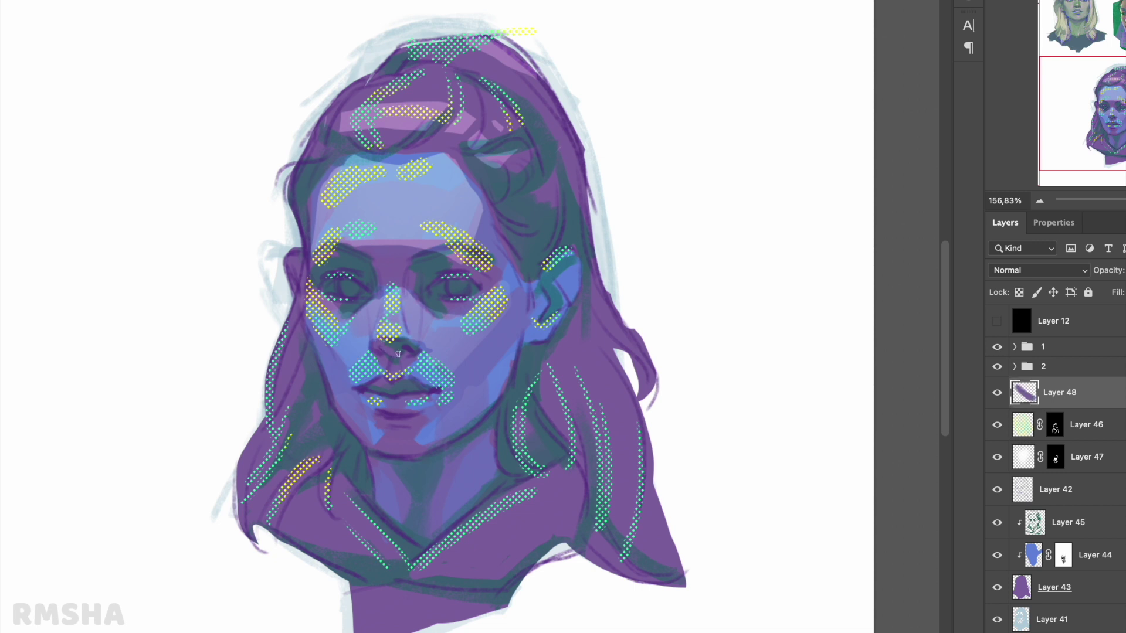
right_click(376, 334)
key(Escape)
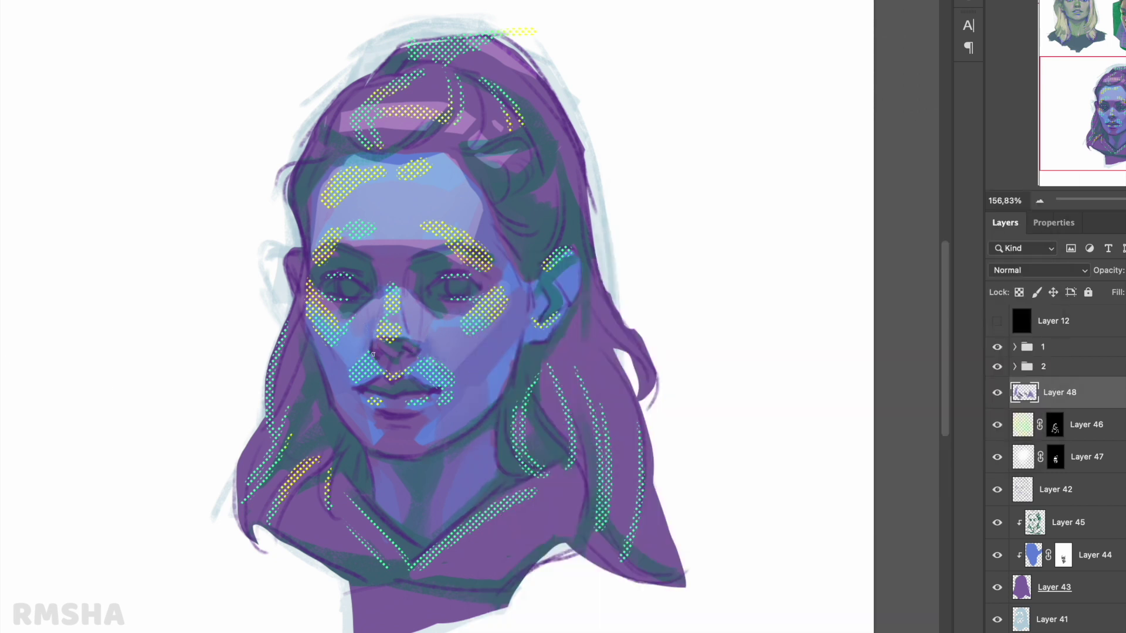
drag(373, 379, 418, 380)
Darken the irises and upper lids of both eyes and paint in the two eyebrows
drag(448, 282, 479, 275)
drag(345, 285, 370, 281)
drag(415, 258, 434, 249)
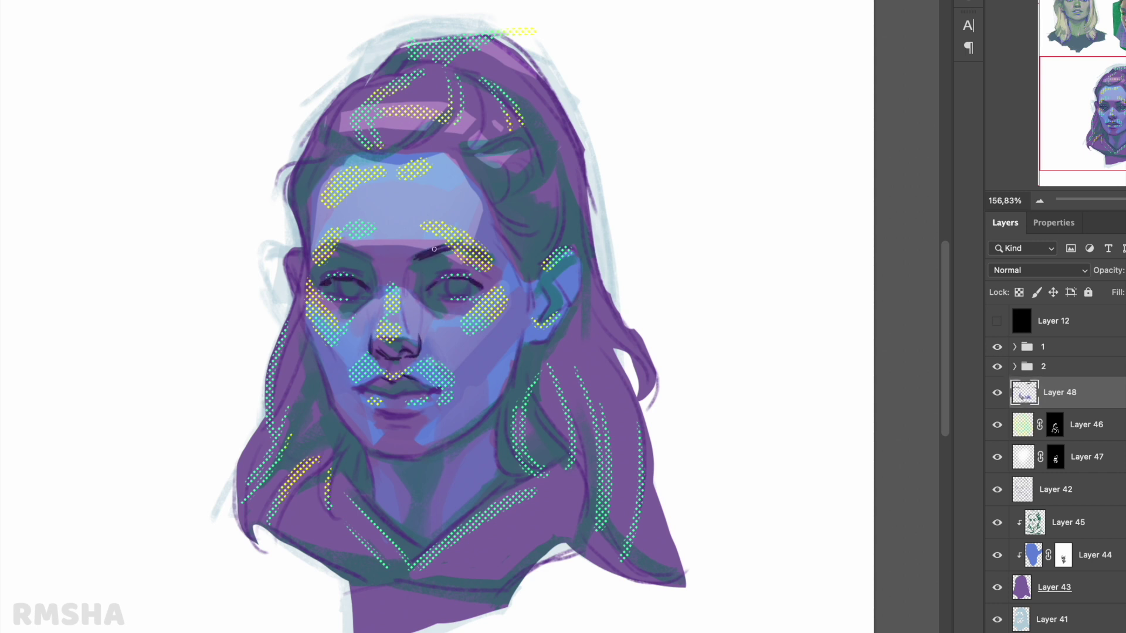
drag(337, 258, 374, 253)
mouse_move(444, 246)
mouse_down()
mouse_move(474, 245)
mouse_move(491, 259)
mouse_up()
drag(314, 255, 336, 249)
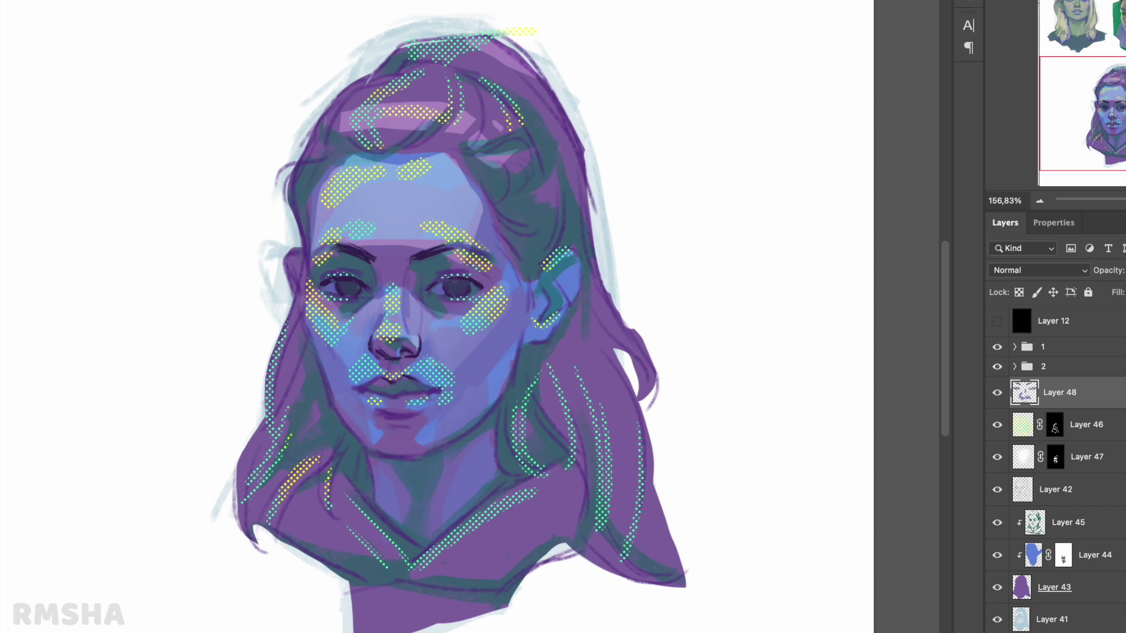
Refine the lips and chin with lighter strokes and reinforce the jawline with a dark edge
scroll(456, 350, down, 1)
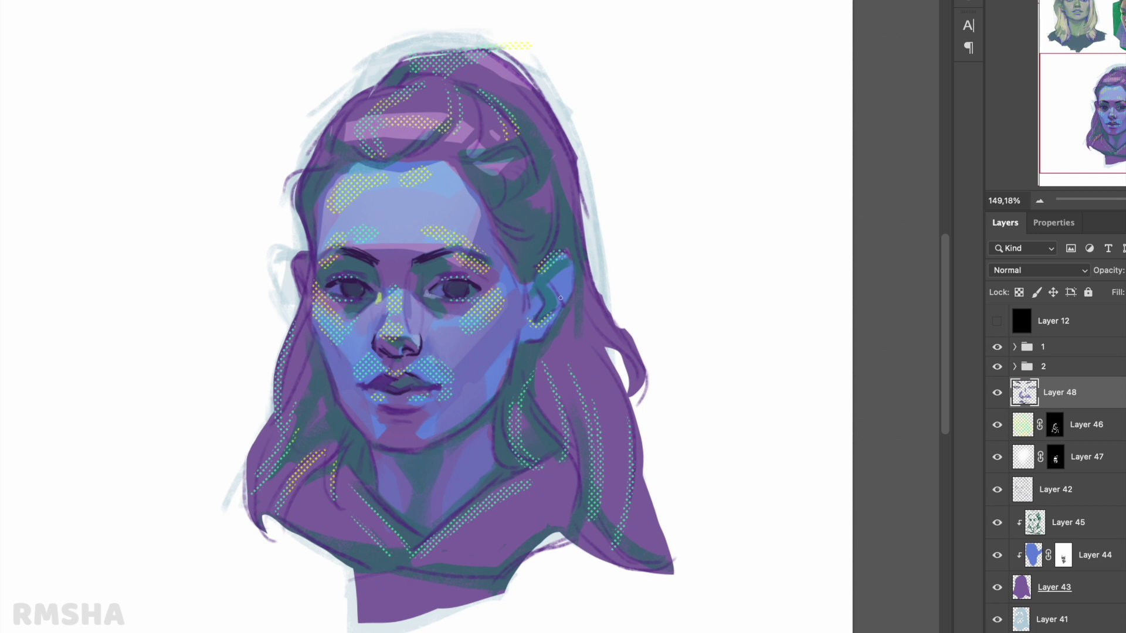
drag(373, 393, 378, 428)
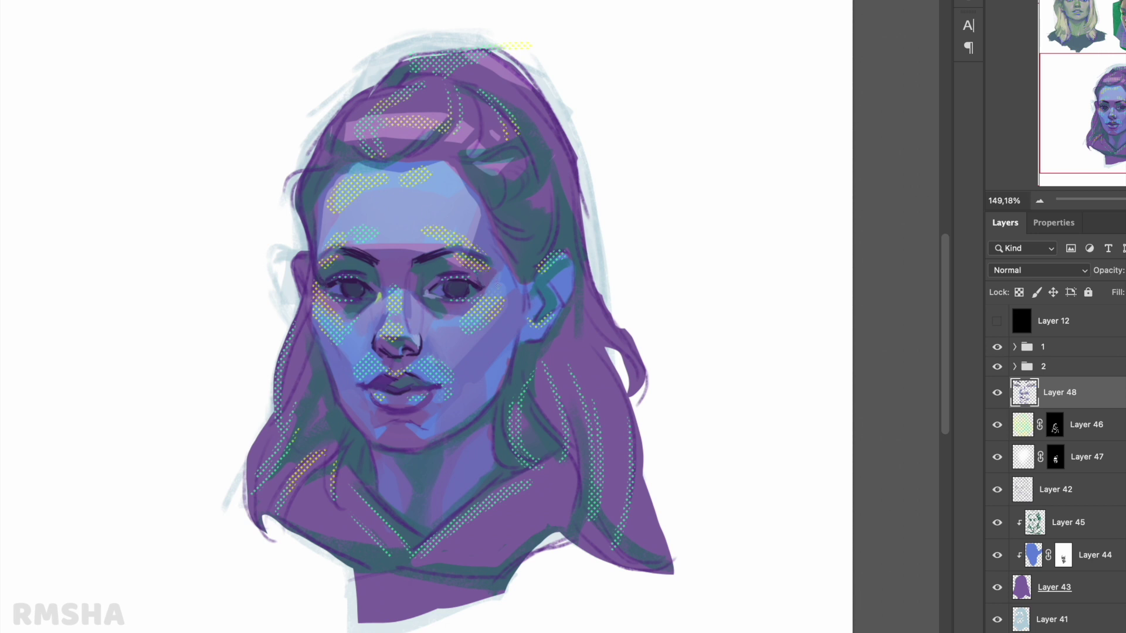
drag(472, 425, 513, 358)
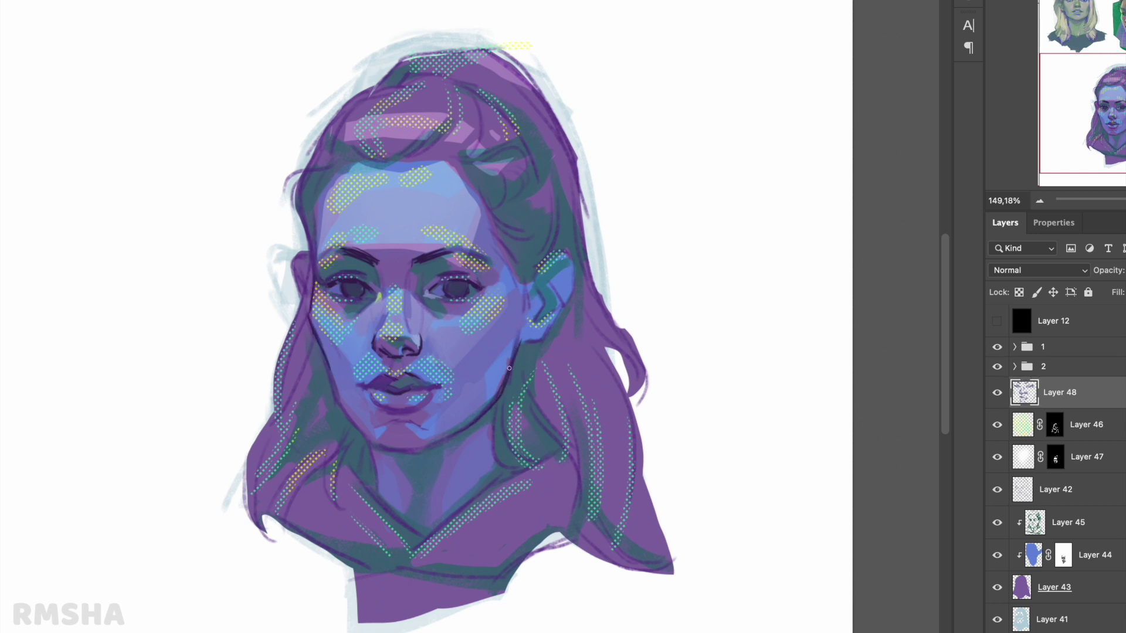
Paint dark accents in the hair beside the neck, under the jaw and below the ear
scroll(466, 397, down, 3)
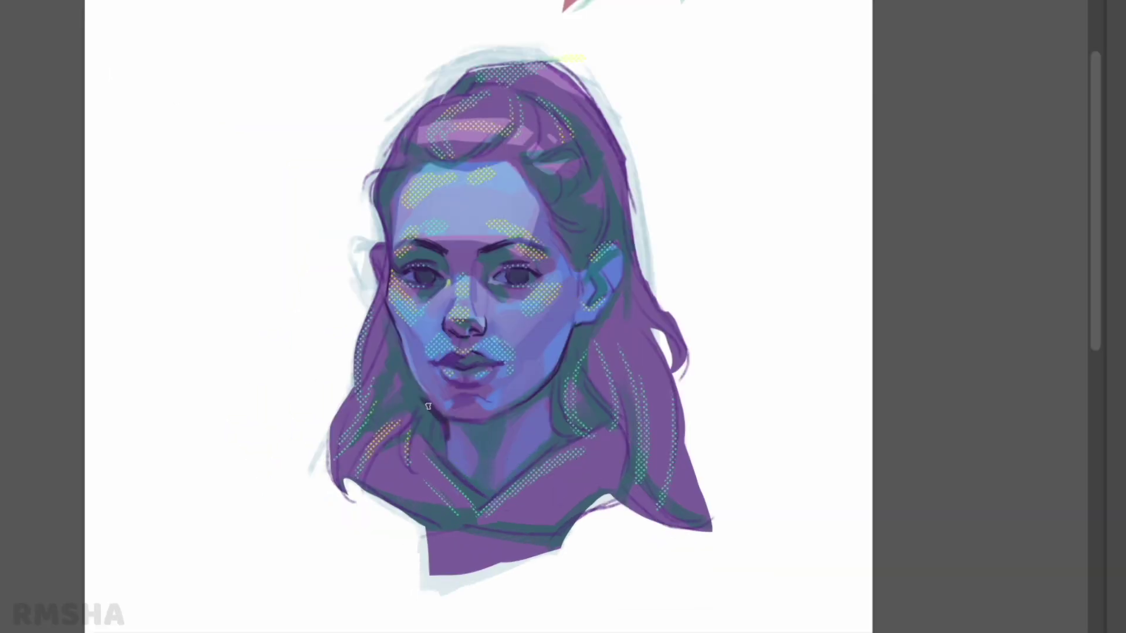
mouse_move(431, 422)
mouse_down()
mouse_move(446, 460)
mouse_move(413, 469)
mouse_up()
drag(510, 419, 563, 377)
drag(555, 428, 574, 329)
drag(610, 411, 584, 338)
drag(610, 323, 596, 292)
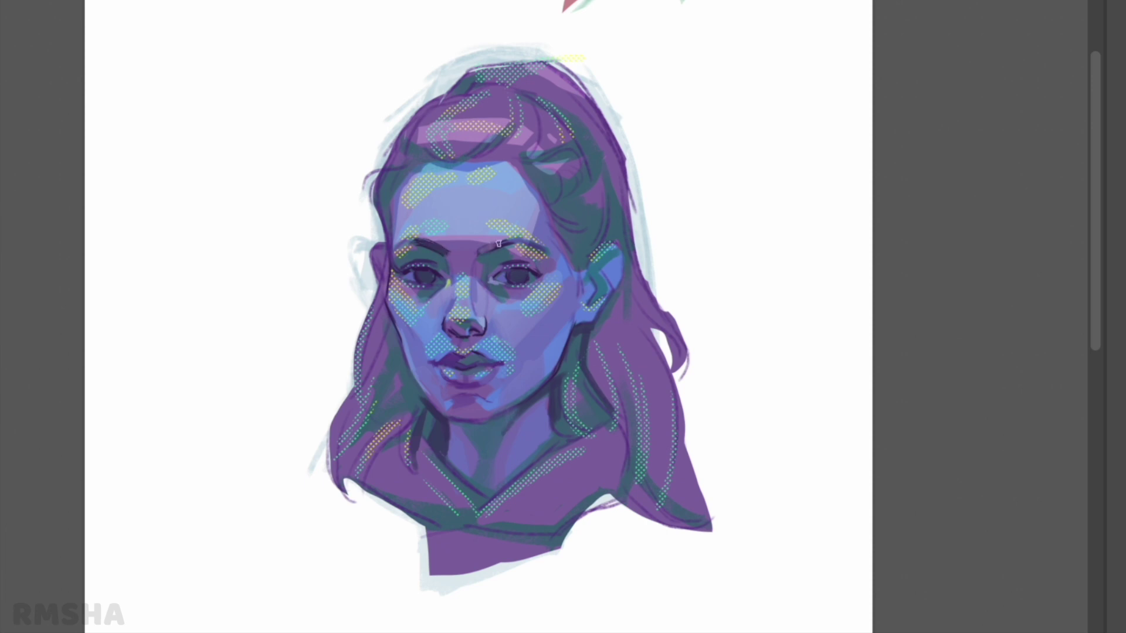
On a new layer, cover the head with translucent pink and erase it from the face, neck, clothing and background, leaving the hair tinted
key(ctrl+shift+n)
key(Return)
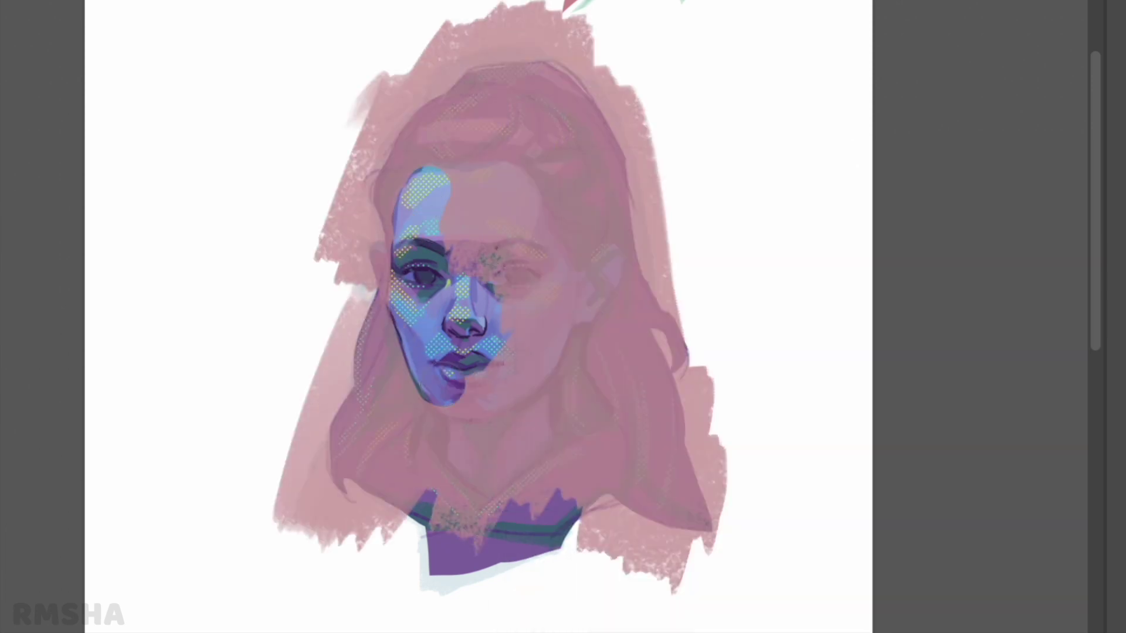
drag(352, 528, 586, 411)
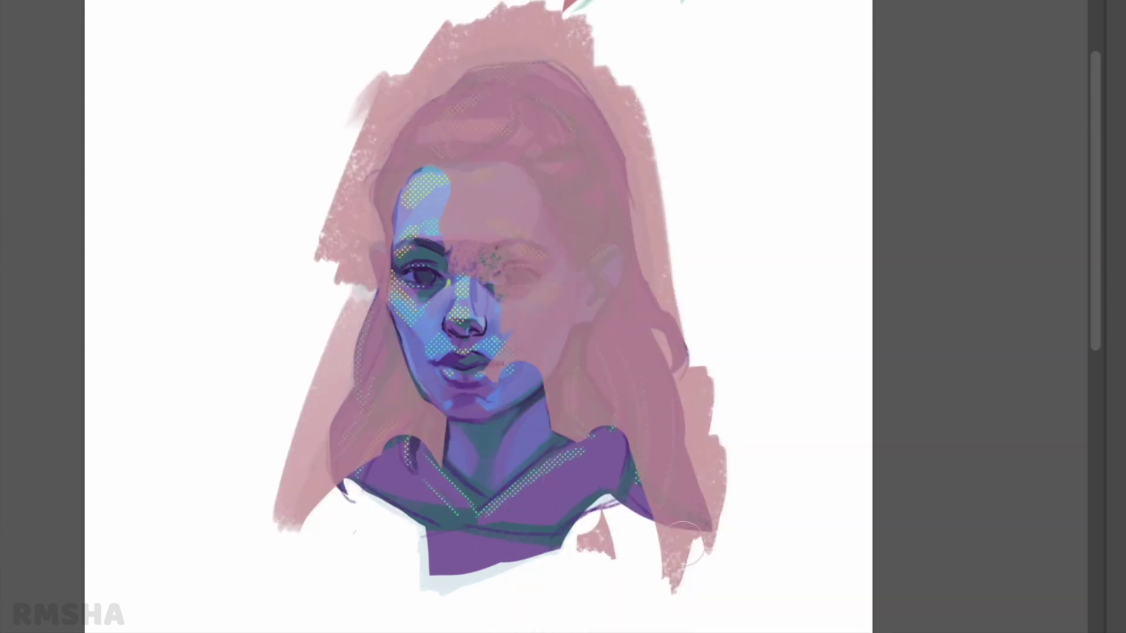
drag(675, 557, 470, 88)
drag(329, 498, 367, 226)
right_click(707, 153)
key(Escape)
drag(411, 118, 675, 498)
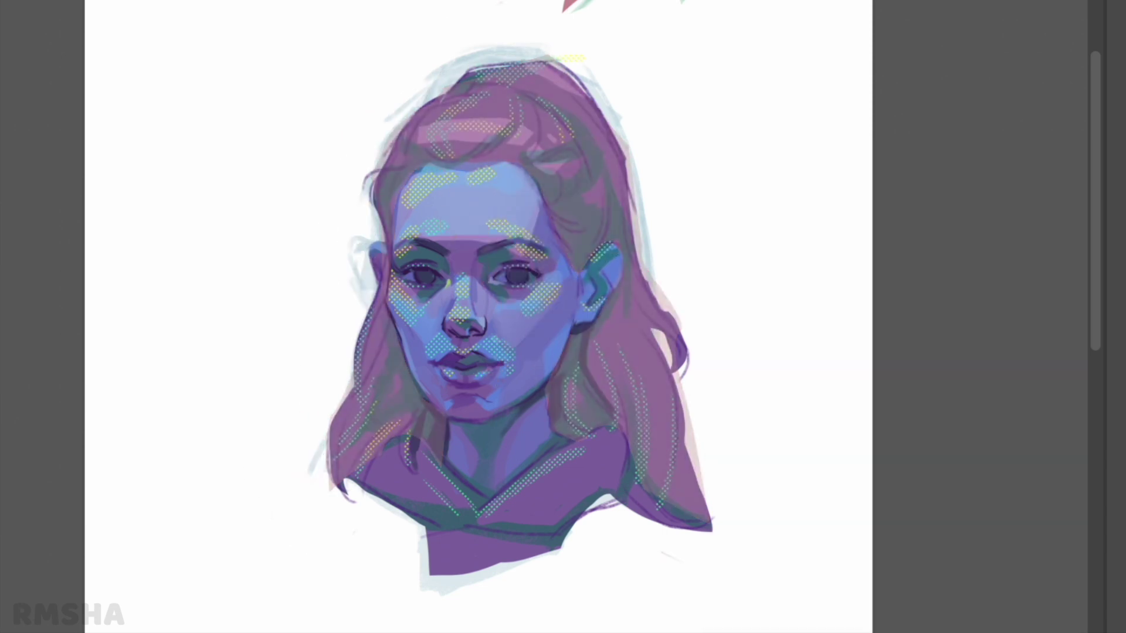
Change the hair tint from pink to green with a Hue/Saturation adjustment
key(ctrl+u)
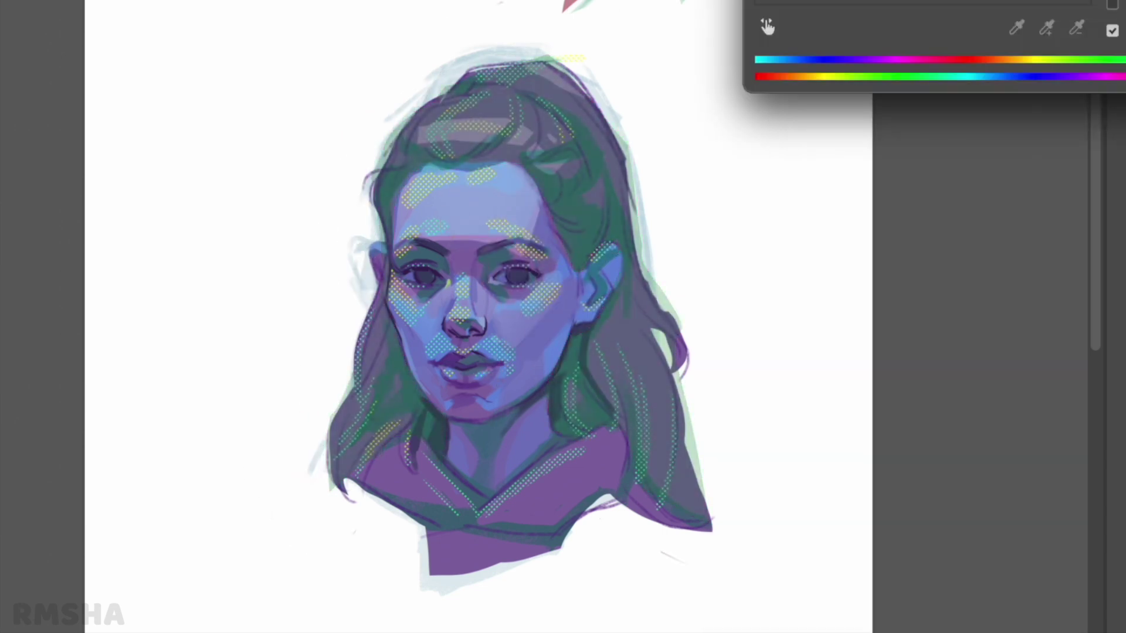
key(Return)
key(ctrl+z)
key(ctrl+shift+z)
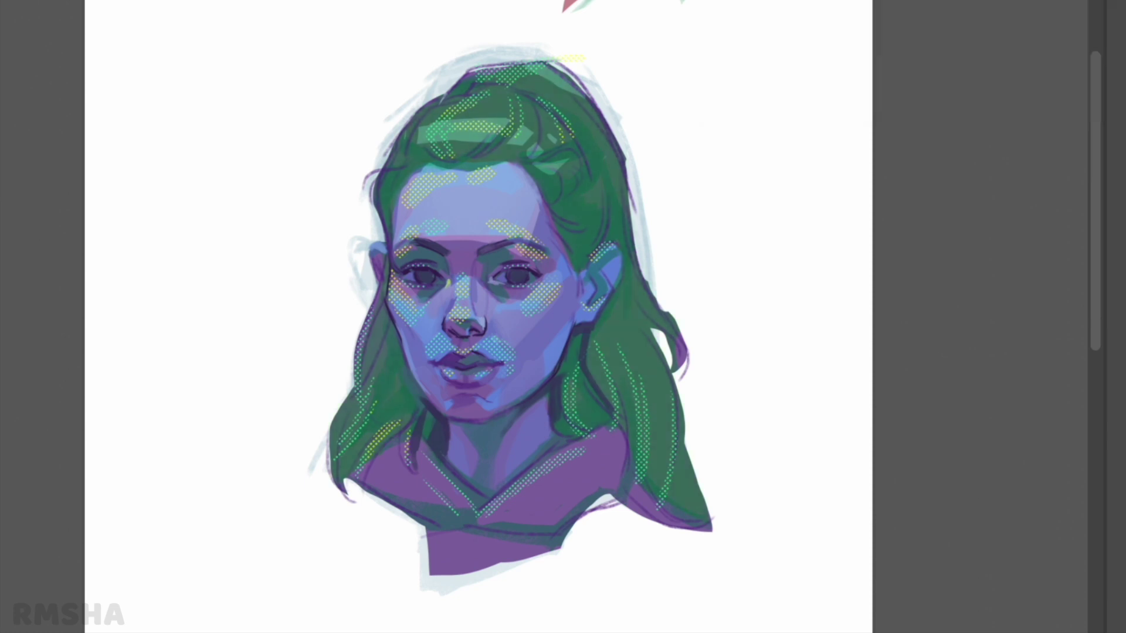
Change the hair tint to a muted slate grey with a Hue/Saturation adjustment
key(ctrl+u)
key(Return)
key(ctrl+equal)
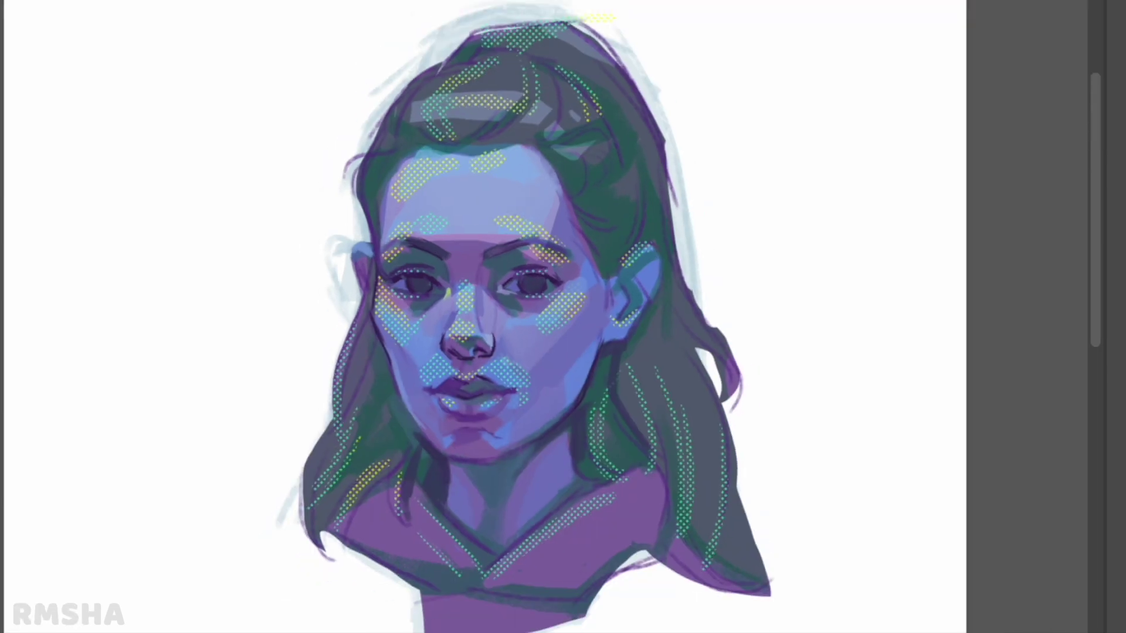
Paint soft pink blush over both cheeks, the nose and the lips with a soft round brush
drag(352, 329, 377, 294)
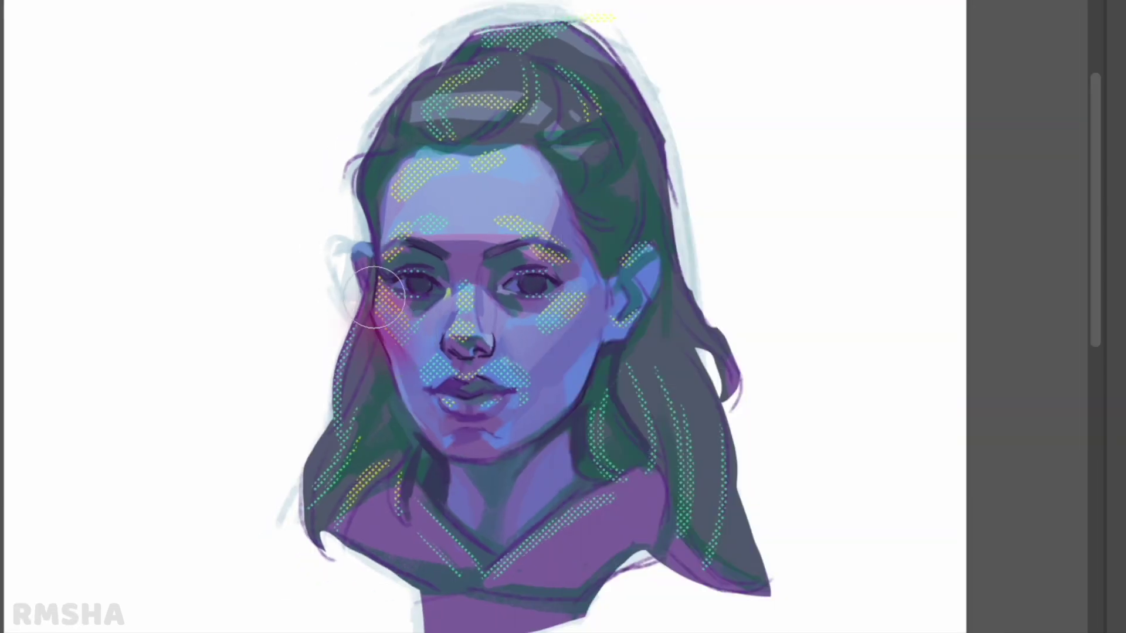
drag(551, 311, 581, 340)
right_click(499, 339)
key(Escape)
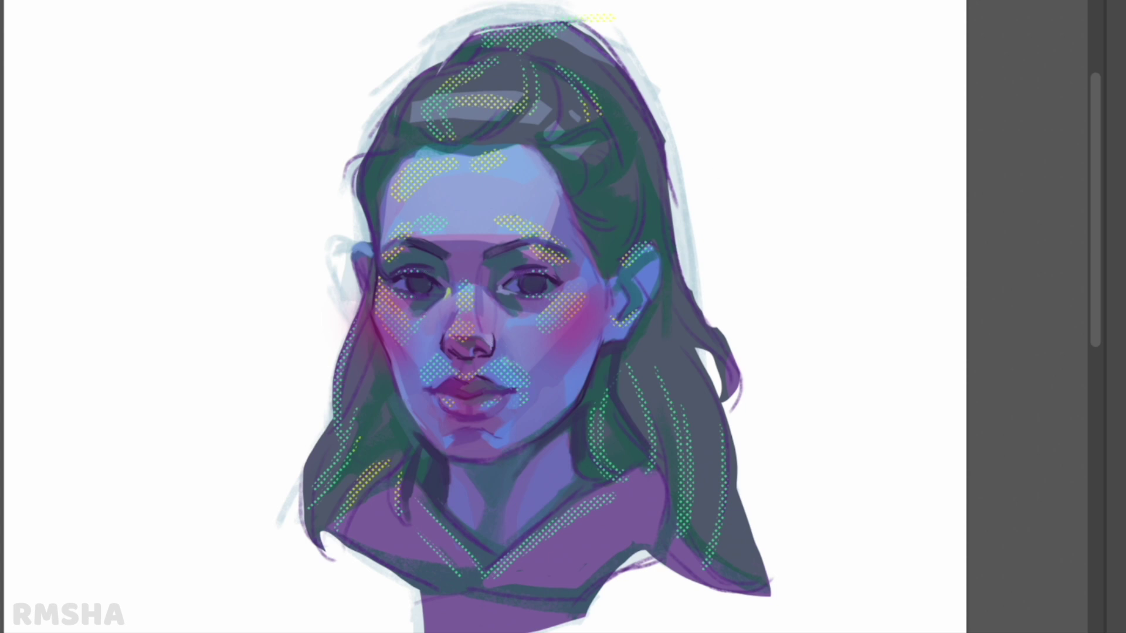
right_click(652, 154)
key(Escape)
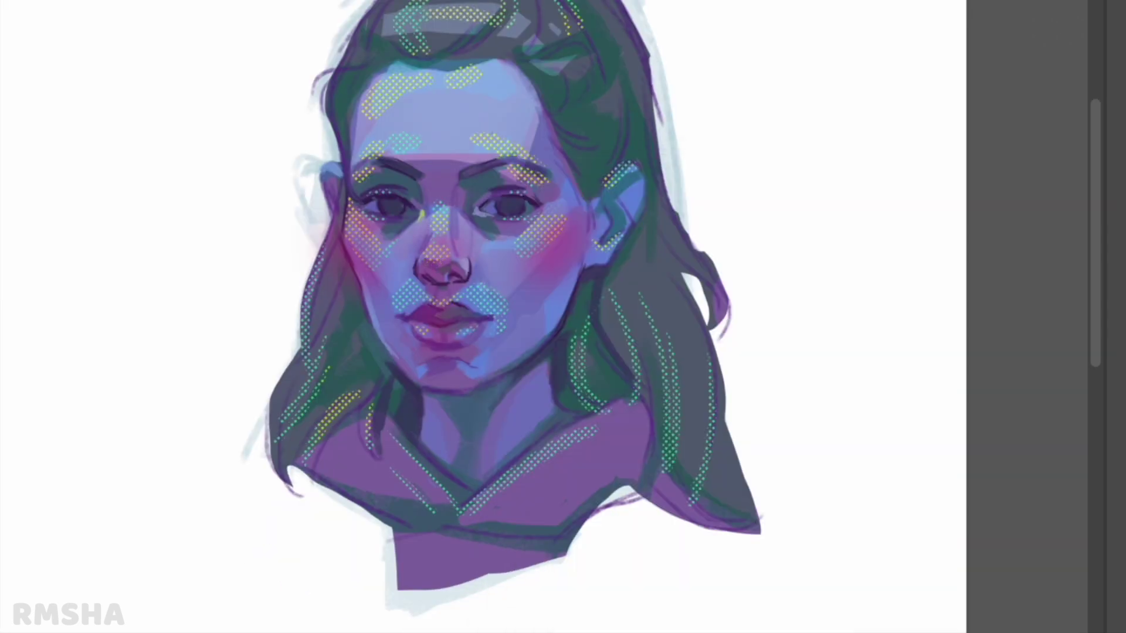
Add a pink accent over the eyelid and hard yellow accents beside the left eye and along the nose
key(alt+shift+c)
key(Return)
drag(477, 198, 515, 195)
drag(354, 205, 375, 215)
key(alt+shift+c)
drag(445, 225, 468, 274)
key(Return)
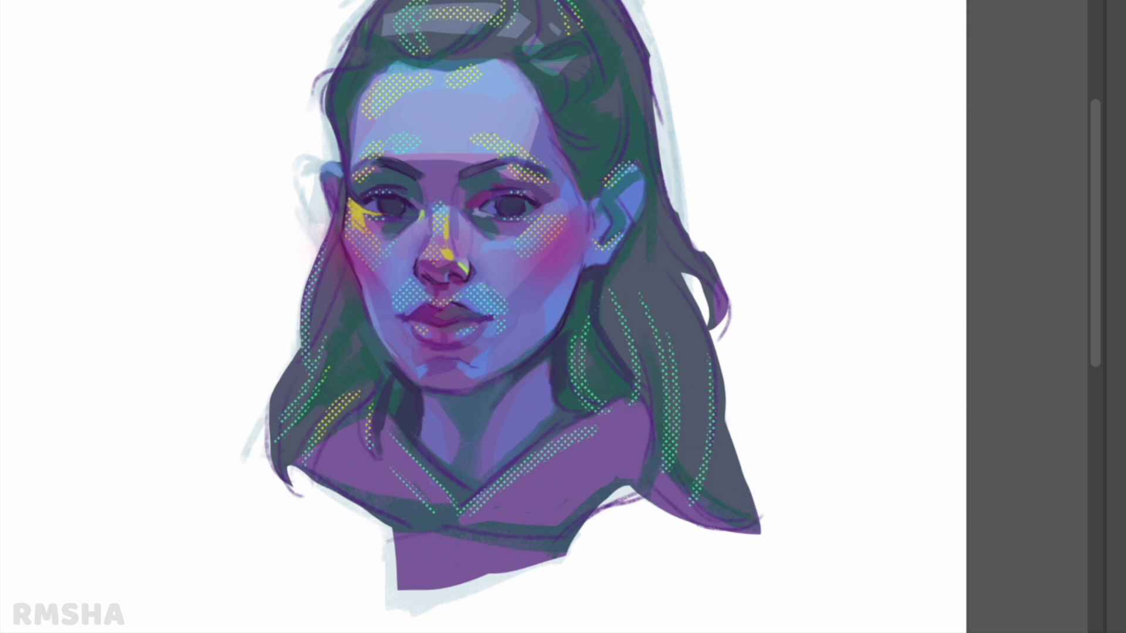
Paint bright magenta accents on the lower lip and the left cheek below the eye
key(alt+shift+c)
click(766, 121)
key(Return)
drag(468, 326, 483, 328)
alt+click(503, 197)
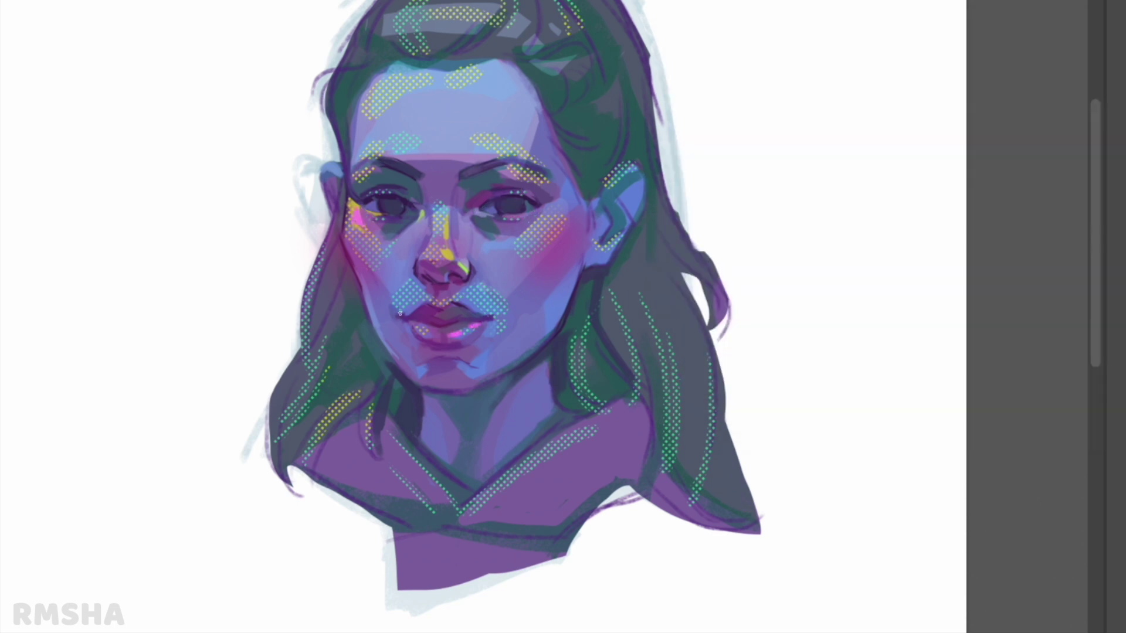
Set the brush colour to dark blue 26265c and paint shadows beside the jaw, along the hairline and in the upper and side hair
mouse_move(459, 388)
mouse_down()
mouse_move(434, 397)
mouse_move(440, 463)
mouse_up()
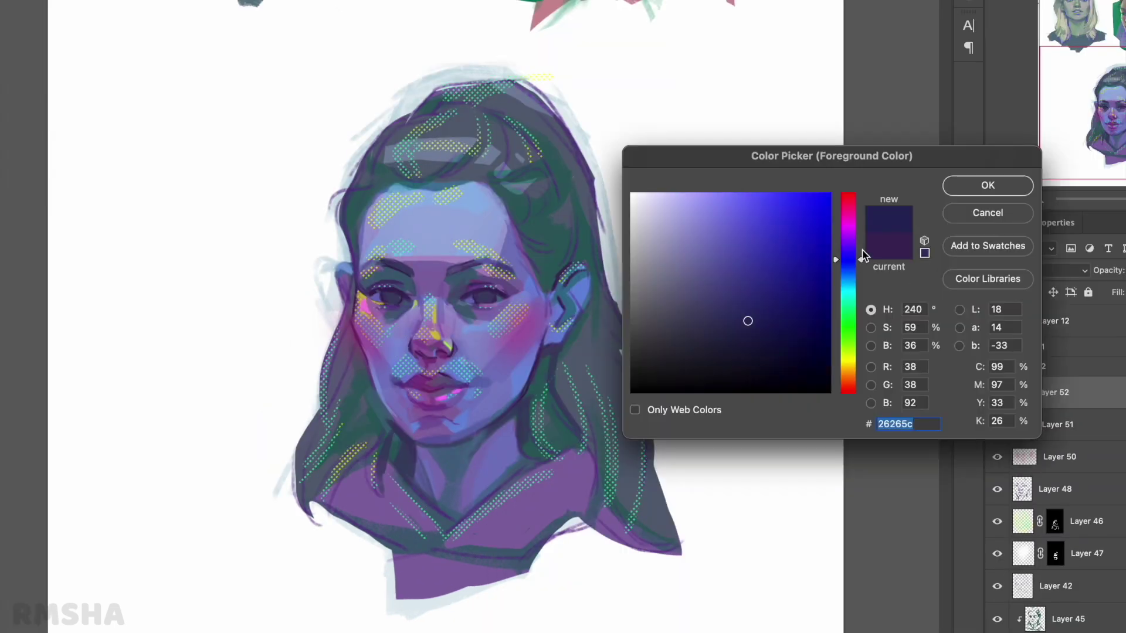
key(Return)
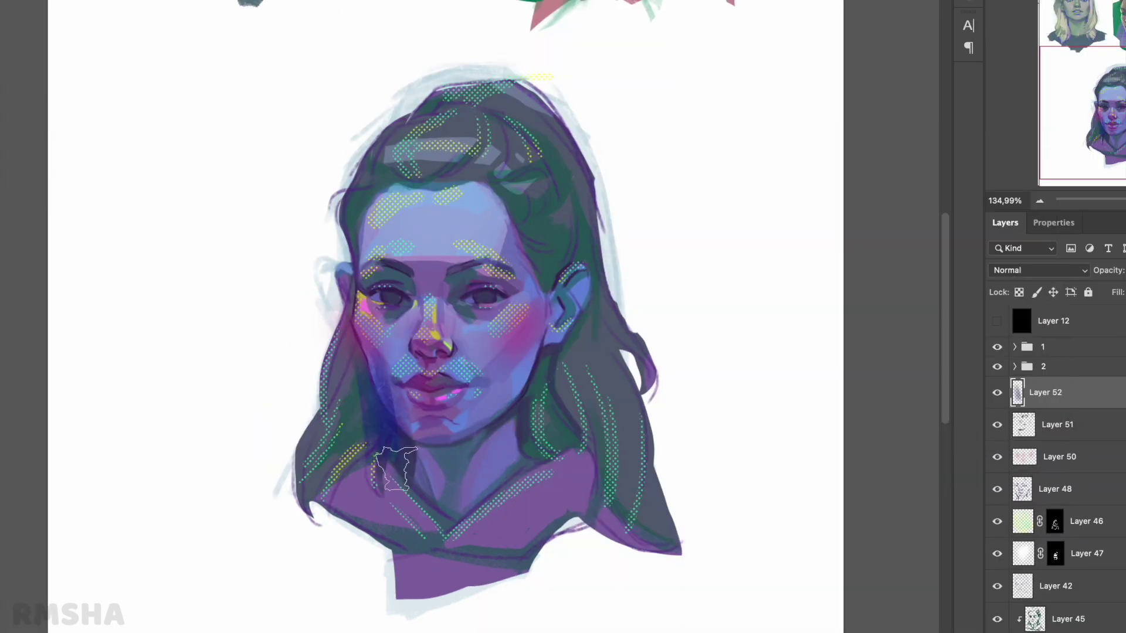
right_click(466, 82)
key(Return)
key(Return)
key(Return)
drag(469, 120, 528, 105)
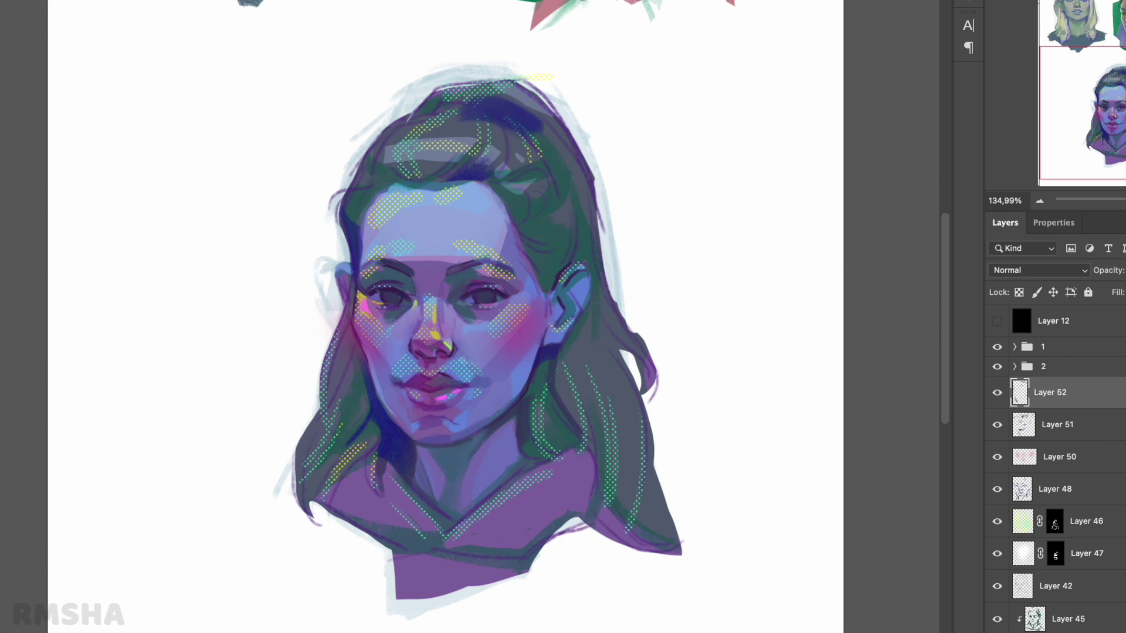
right_click(583, 262)
key(Return)
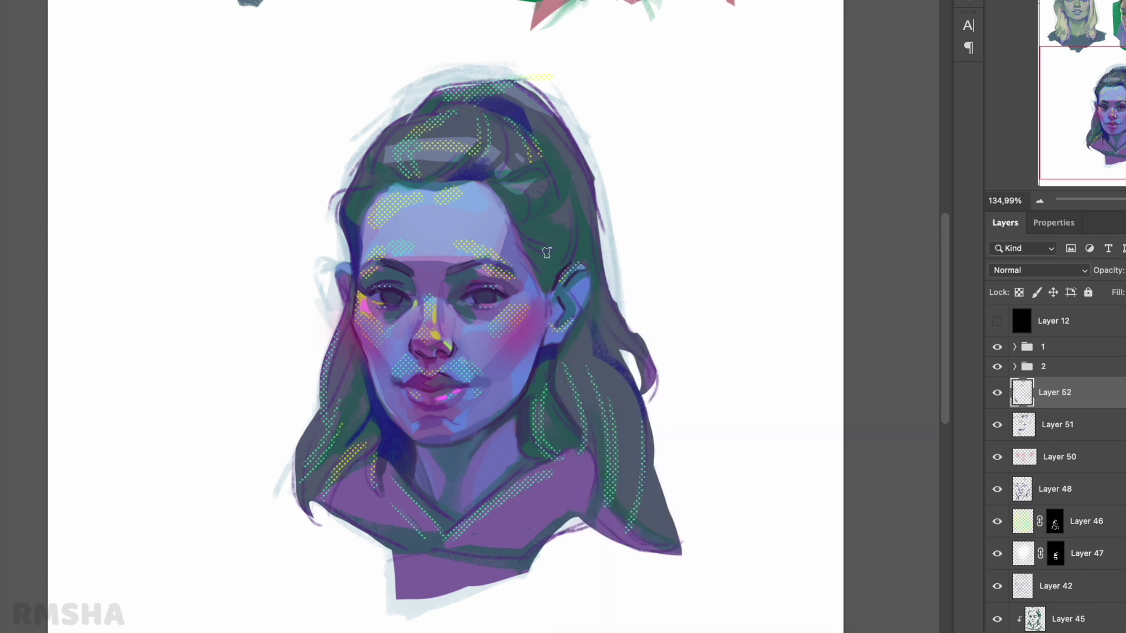
Toggle Layer 12 to check the tonal values and add a new dark shading layer over the head hidden behind a black mask
click(997, 321)
click(997, 321)
key(ctrl+shift+alt+n)
drag(499, 176, 598, 390)
key(ctrl+alt+m)
Try revealing the dark shading over both eye sockets through the layer mask
mouse_move(499, 282)
mouse_down()
mouse_move(505, 293)
mouse_move(452, 293)
mouse_up()
drag(411, 295, 375, 302)
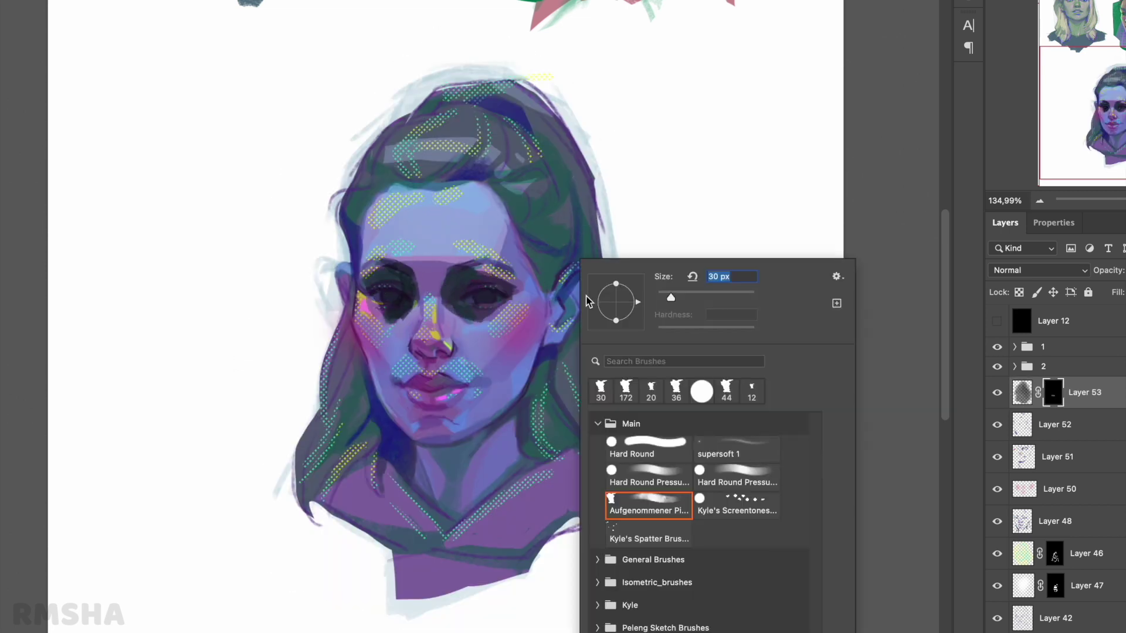
key(ctrl+z)
Reveal the dark shading on the neck, under the jaw and in the hair through the layer mask
mouse_move(410, 445)
mouse_down()
mouse_move(516, 504)
mouse_move(454, 525)
mouse_up()
mouse_move(379, 399)
mouse_down()
mouse_move(555, 410)
mouse_move(516, 229)
mouse_move(593, 276)
mouse_move(372, 127)
mouse_up()
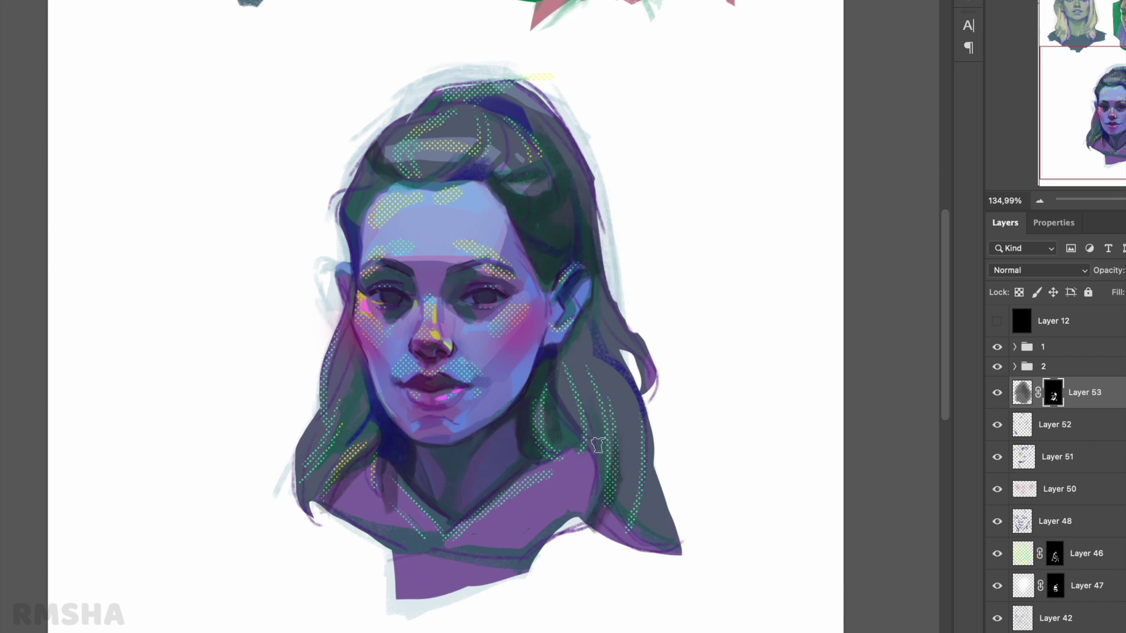
On a new layer, scribble black diagonal strokes over the clothing and set the layer's blend mode to Color Burn
key(ctrl+shift+alt+n)
right_click(728, 343)
key(Escape)
mouse_move(346, 563)
mouse_down()
mouse_move(405, 478)
mouse_move(546, 541)
mouse_up()
click(1038, 270)
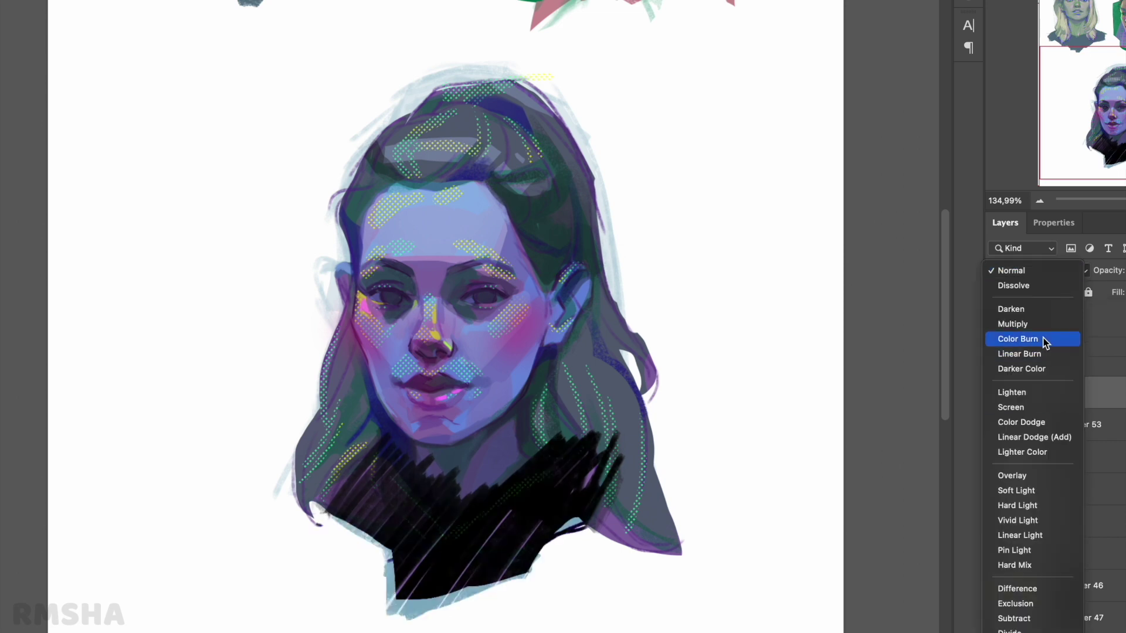
click(1030, 337)
Remove the Color Burn strokes from the neck and the hair, keeping them only on the clothing
mouse_move(531, 397)
mouse_down()
mouse_move(604, 516)
mouse_move(563, 445)
mouse_up()
key(Delete)
key(Delete)
drag(351, 458, 420, 490)
key(Delete)
key(ctrl+d)
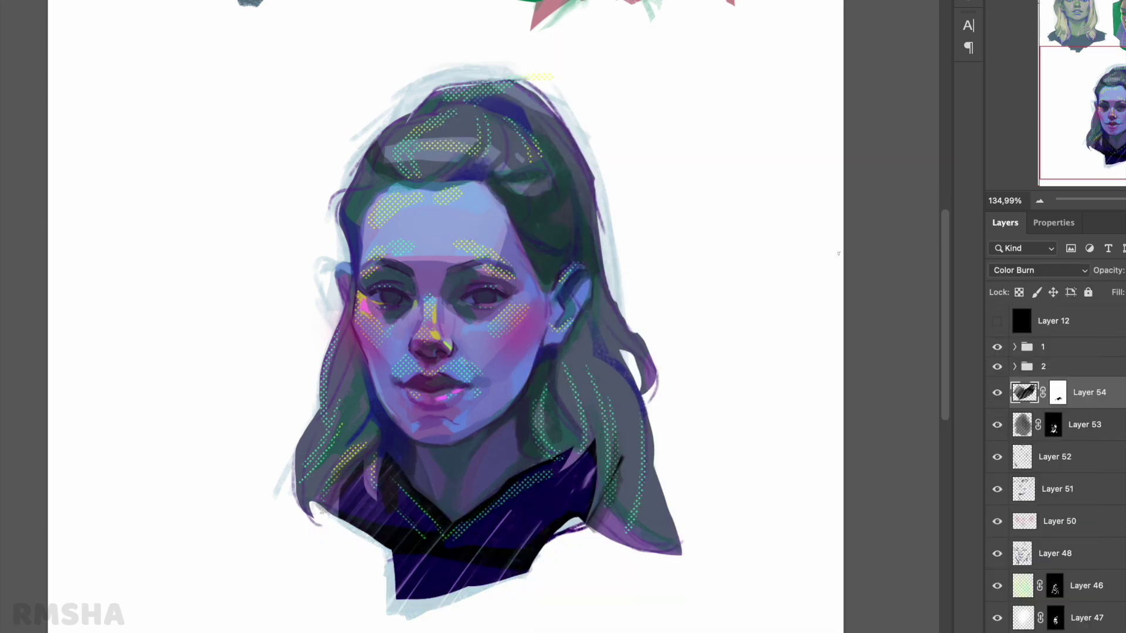
Paint a yellow-green accent at the corner of the mouth and small light reflections in both eyes
key(ctrl+shift+alt+e)
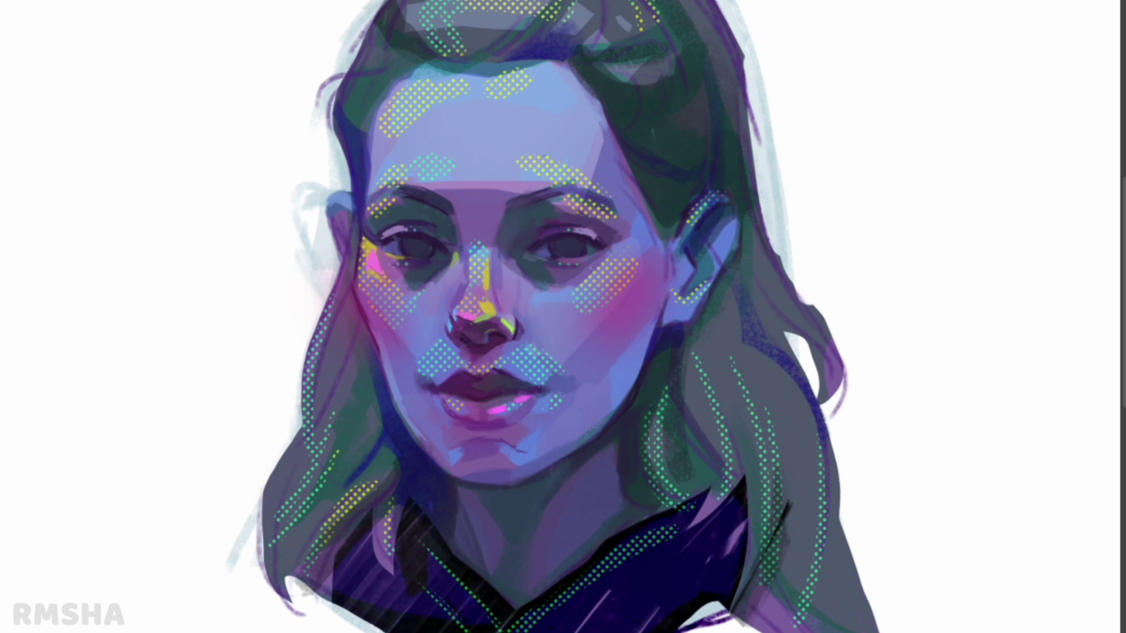
click(522, 330)
drag(554, 391, 541, 400)
right_click(584, 237)
click(744, 434)
drag(381, 267, 610, 261)
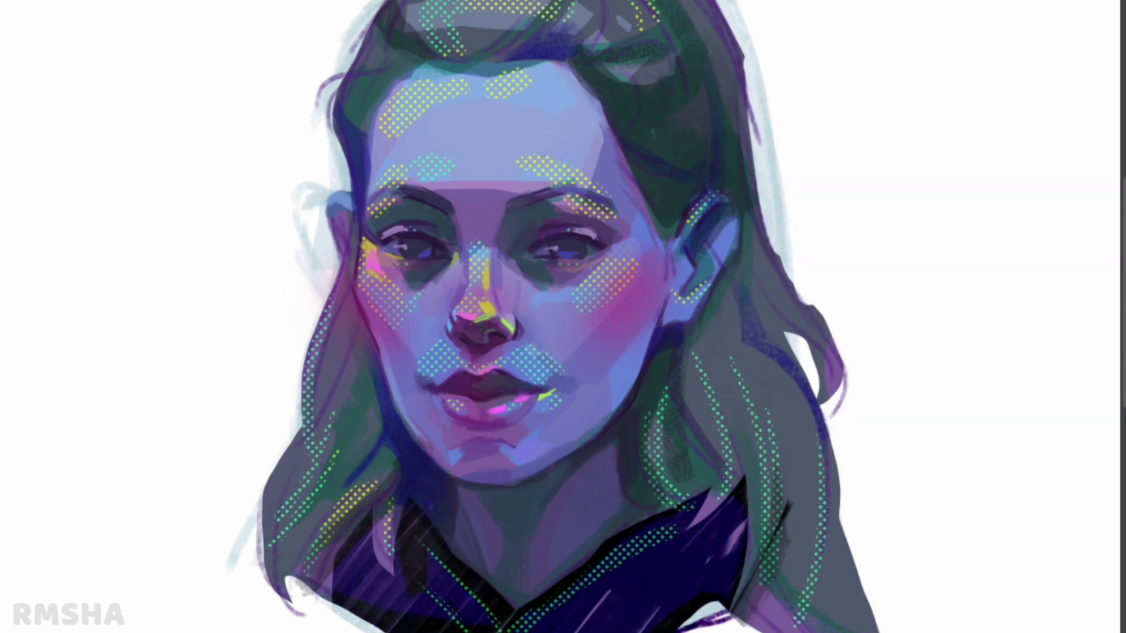
Darken the hair beside the left cheek and at the crown with a large soft round brush
right_click(581, 235)
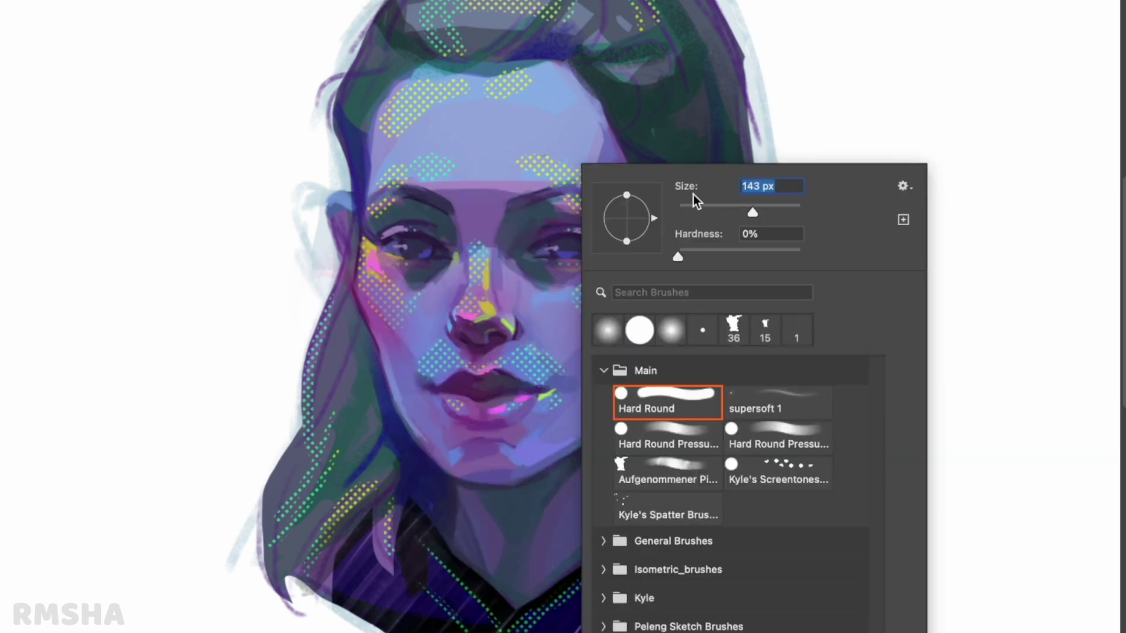
drag(328, 270, 352, 387)
scroll(408, 223, down, 3)
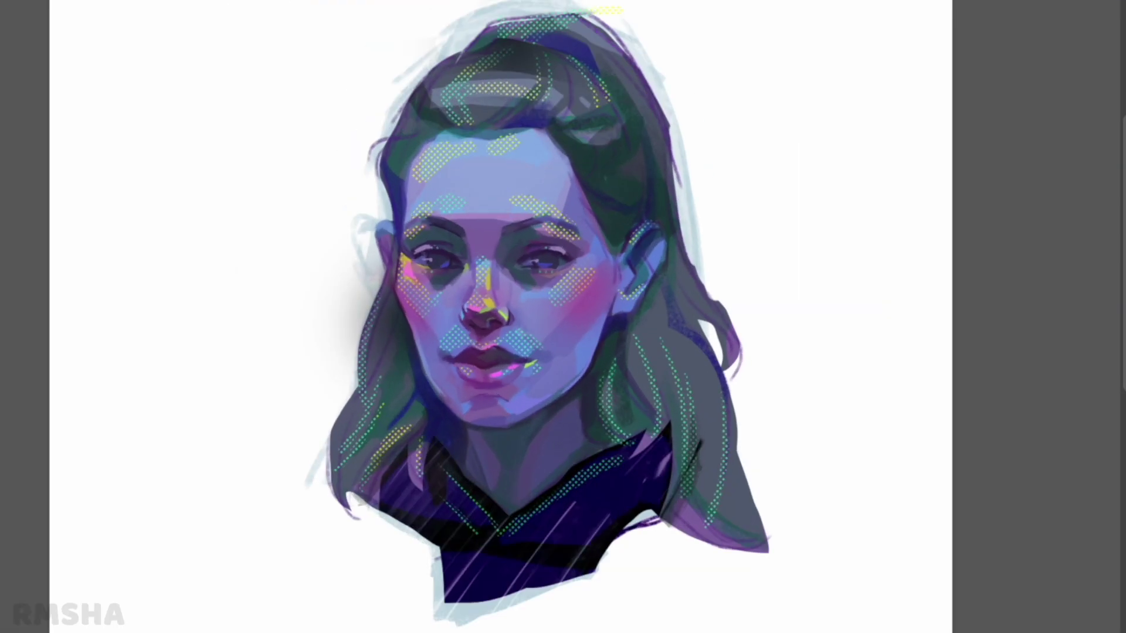
Try brushing soft purple shading across the face with a soft round brush
scroll(505, 293, up, 2)
right_click(622, 200)
right_click(557, 203)
click(634, 517)
key(Return)
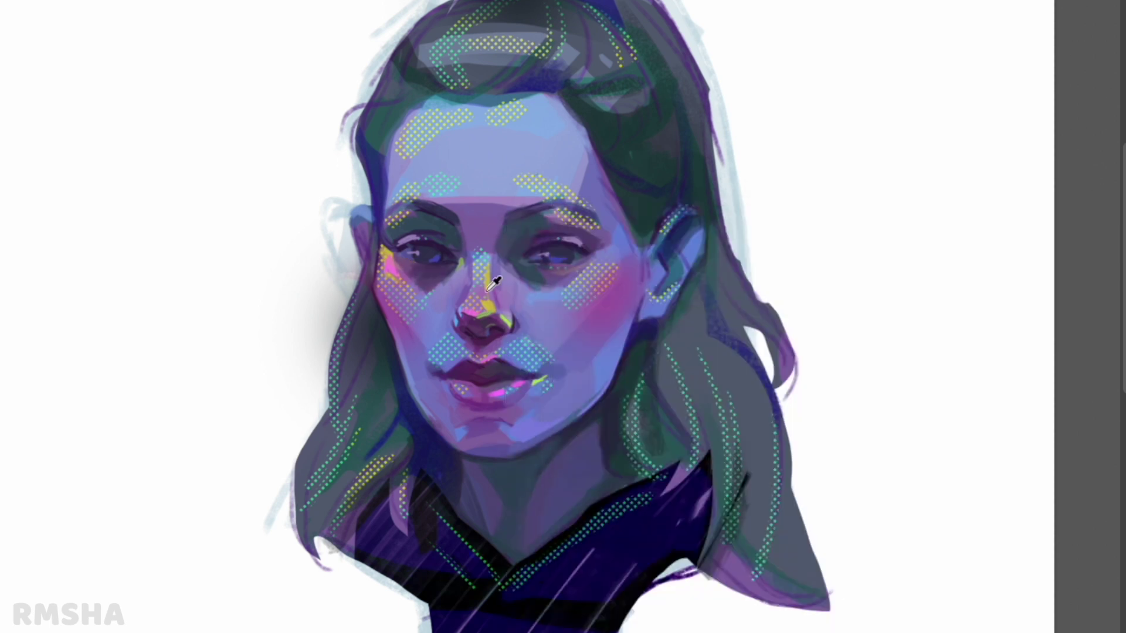
right_click(613, 205)
key(Escape)
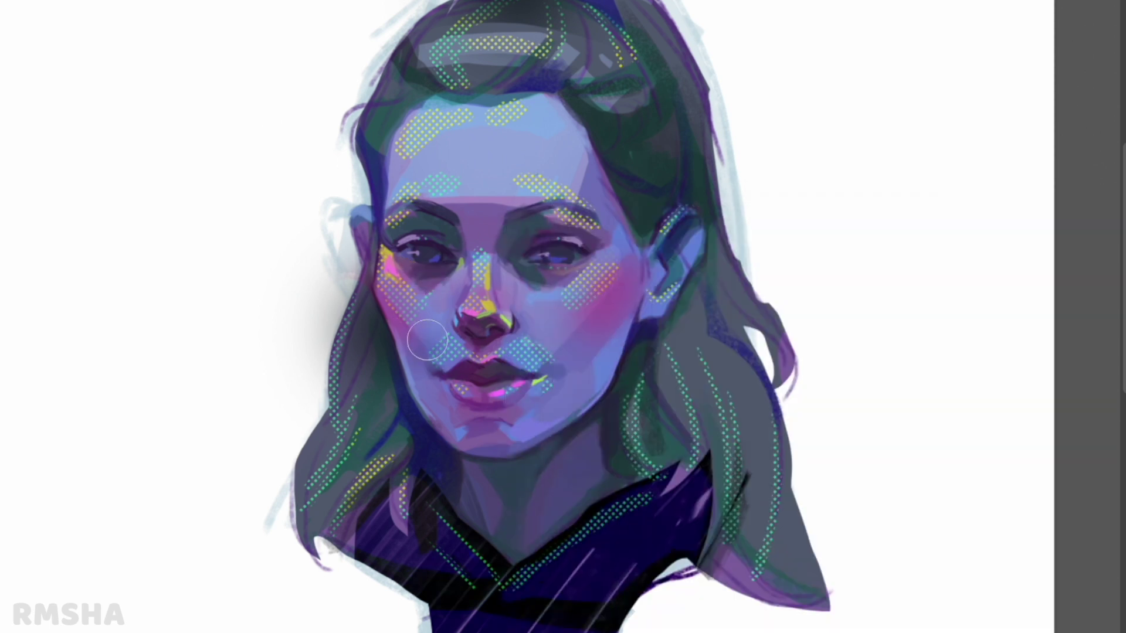
right_click(575, 205)
key(Return)
scroll(411, 317, down, 2)
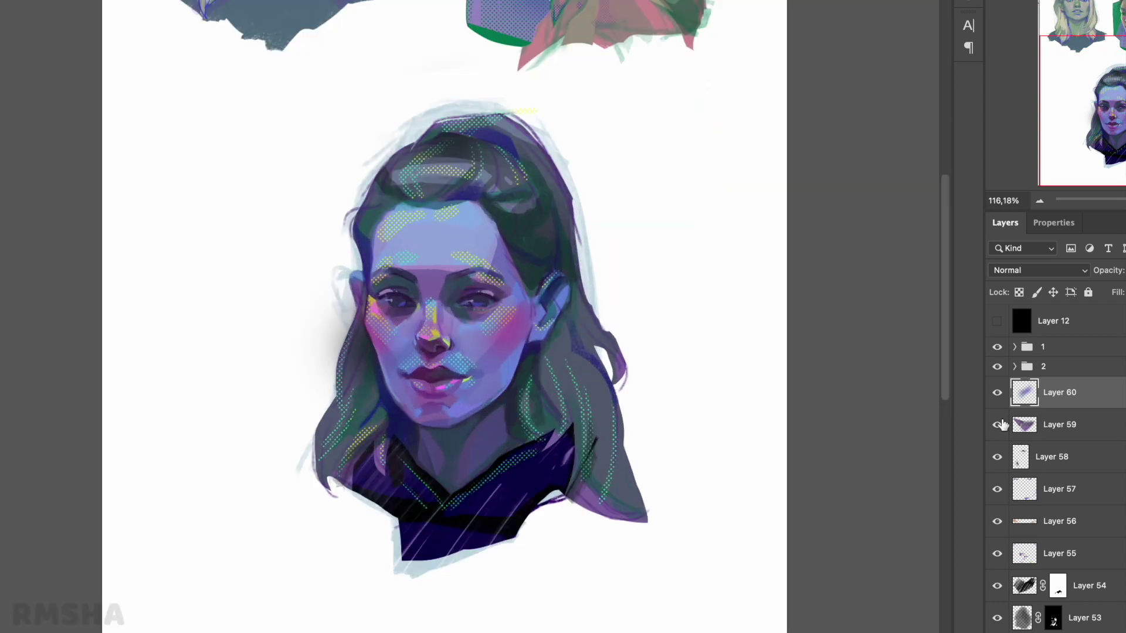
right_click(464, 260)
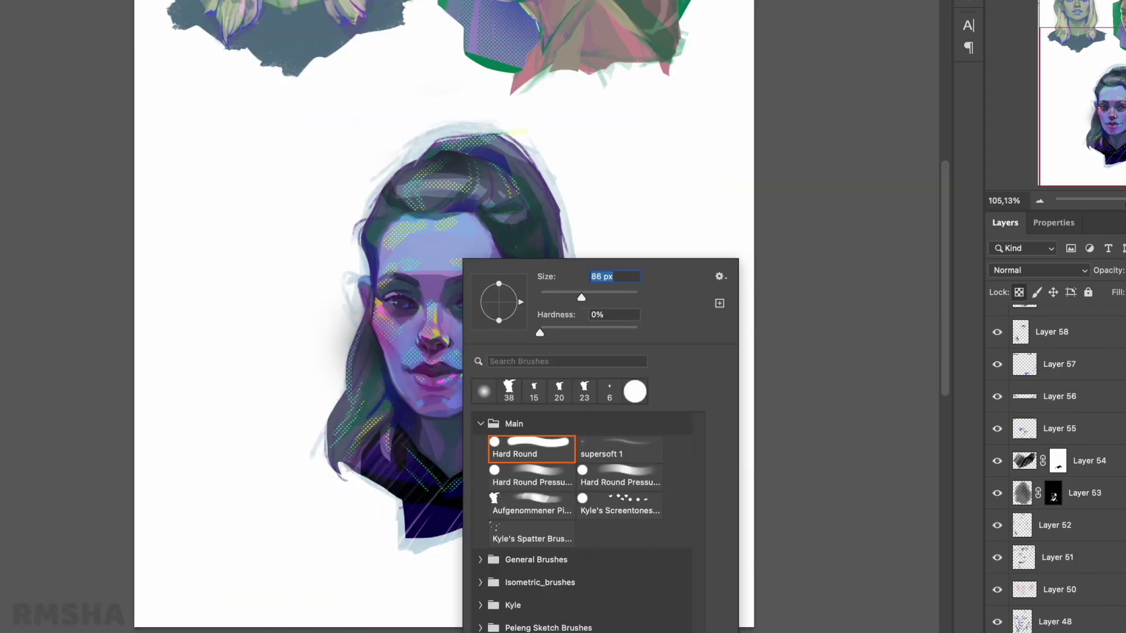
key(Return)
scroll(425, 349, up, 2)
scroll(439, 316, down, 2)
Add a new layer in Color Burn mode and deepen the cheek blush and the corners of the mouth
key(ctrl+shift+n)
key(Return)
right_click(522, 255)
key(Escape)
click(1038, 270)
click(1018, 188)
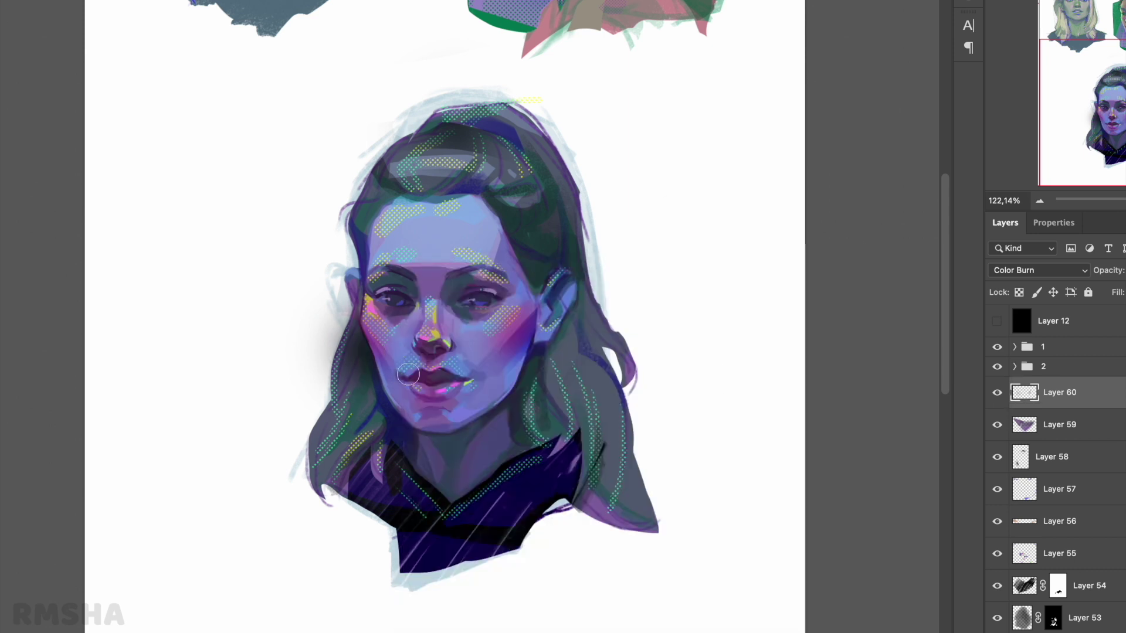
Select the head and shoulders along their outline and darken the selected area
drag(1050, 319, 1081, 319)
click(1005, 223)
key(ctrl+i)
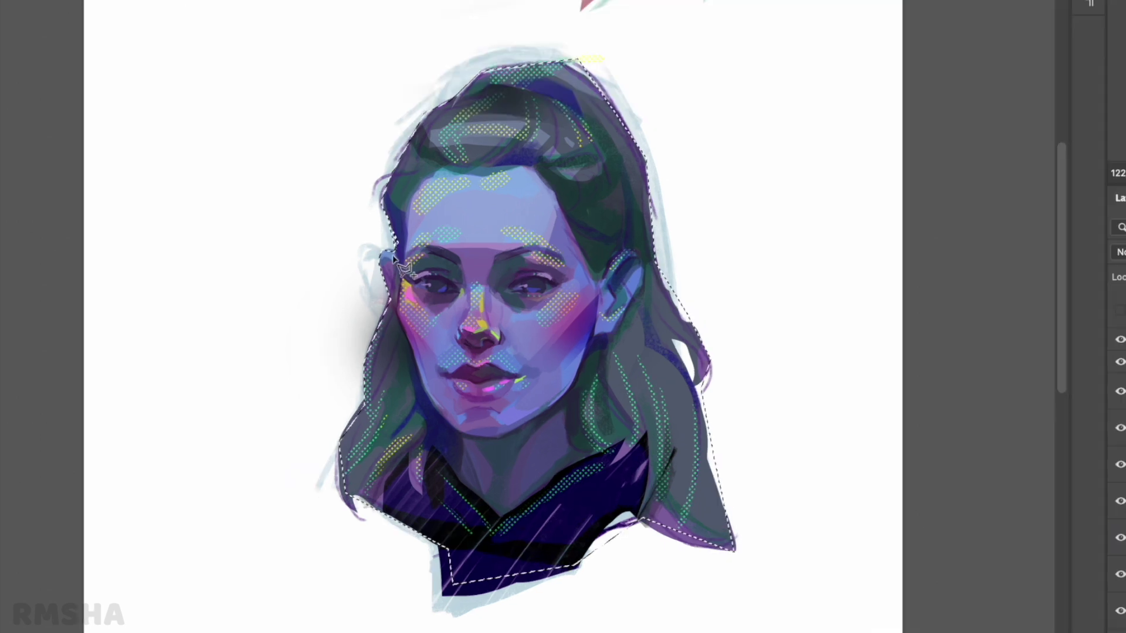
right_click(489, 247)
key(Return)
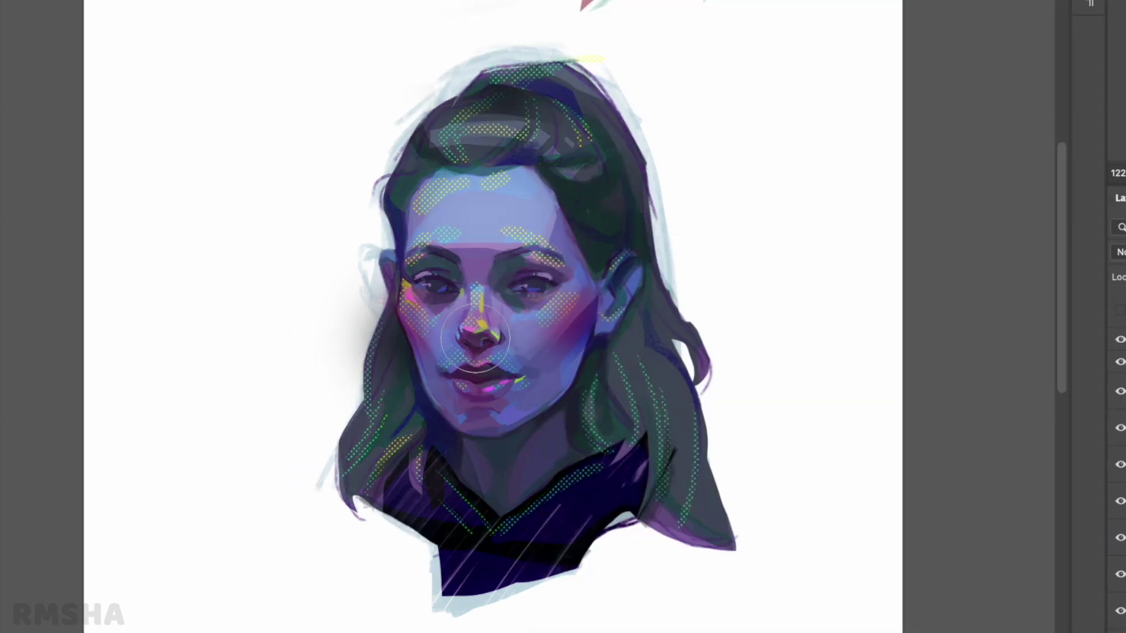
Brush the darkening away from the eyes, nose and centre of the face with a soft brush
mouse_move(411, 276)
mouse_down()
mouse_move(440, 299)
mouse_move(546, 281)
mouse_up()
right_click(590, 294)
key(Return)
drag(500, 315, 486, 249)
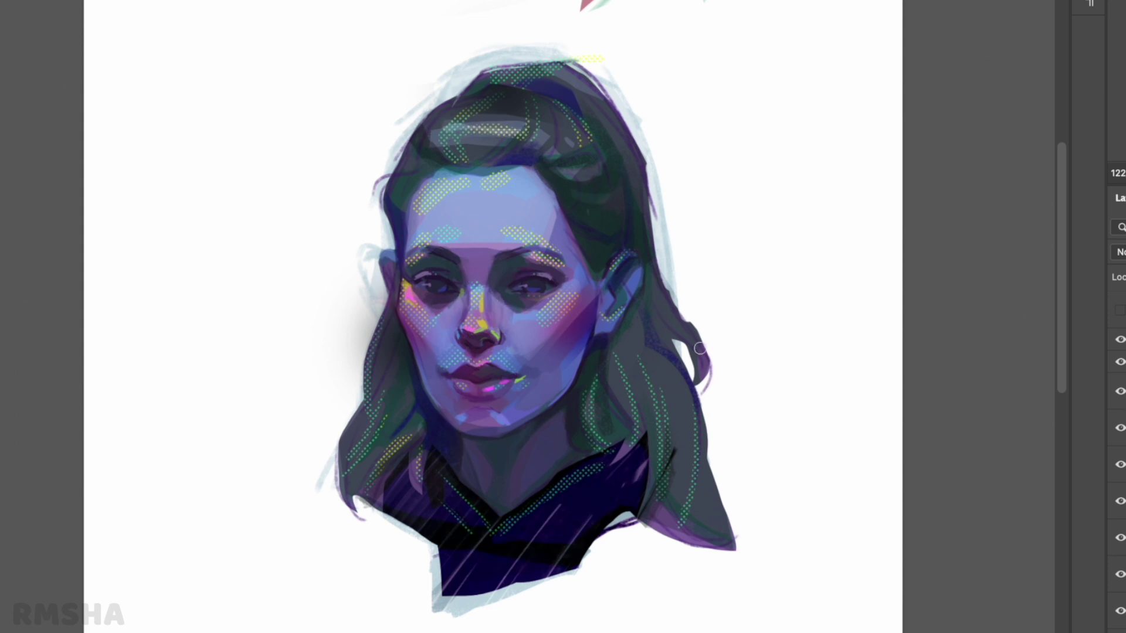
Brush faint lighter bands across the long hair on both sides of the neck
drag(700, 348, 649, 455)
drag(411, 428, 358, 460)
drag(375, 411, 403, 330)
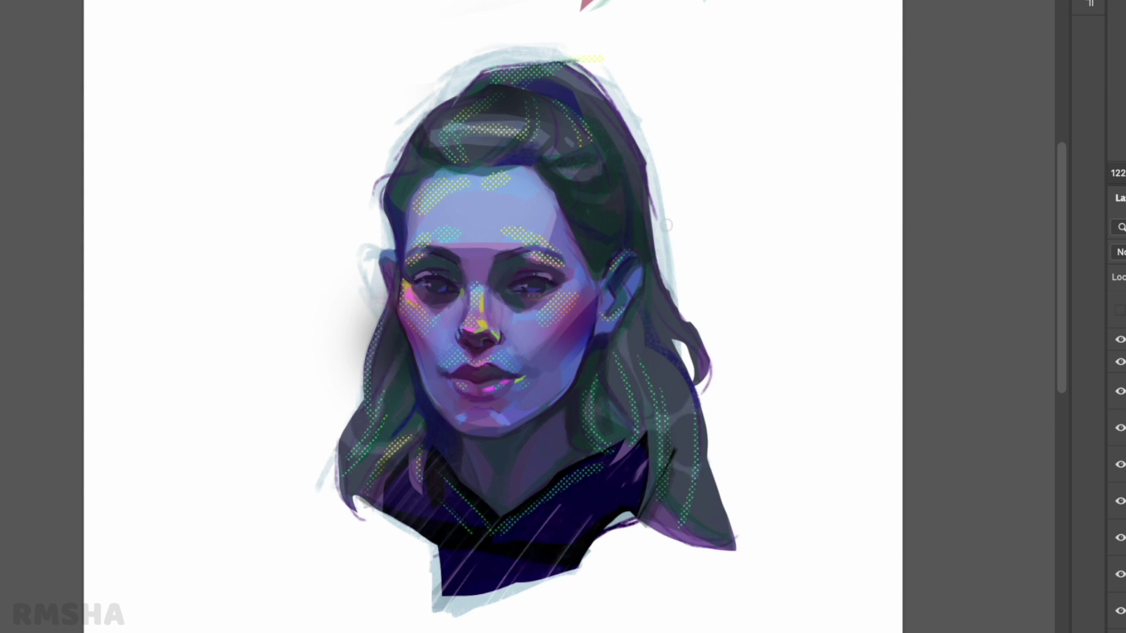
Lasso a narrow opening between the left hair strand and the cheek and lighten it to open a gap in the hair
scroll(667, 224, down, 2)
scroll(590, 200, up, 4)
scroll(589, 200, up, 3)
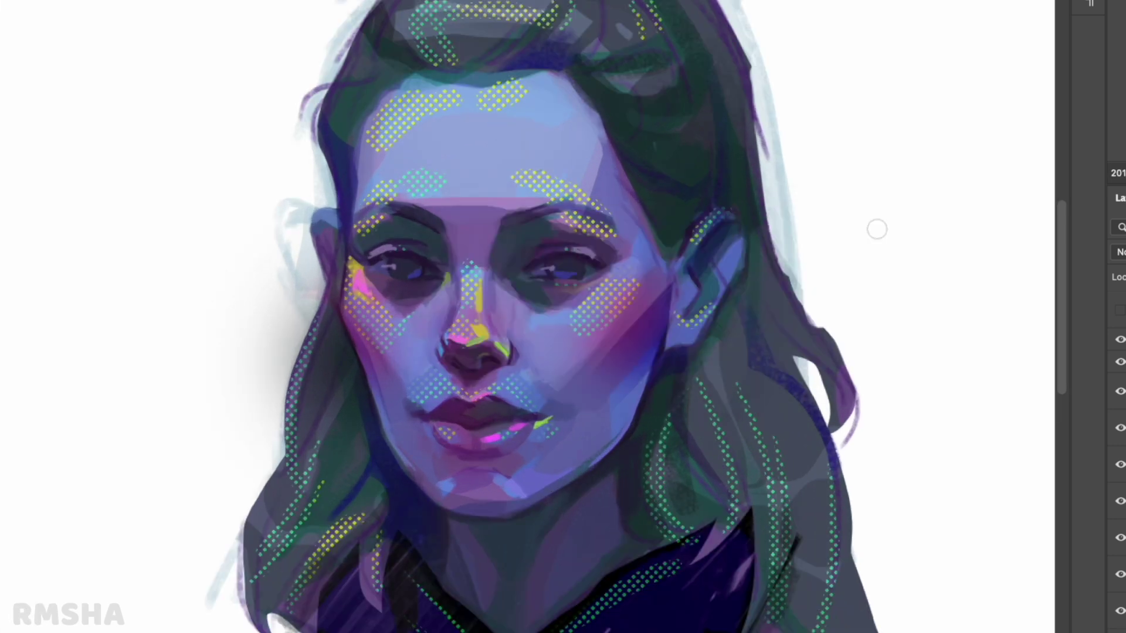
scroll(472, 314, down, 6)
key(l)
drag(394, 321, 370, 388)
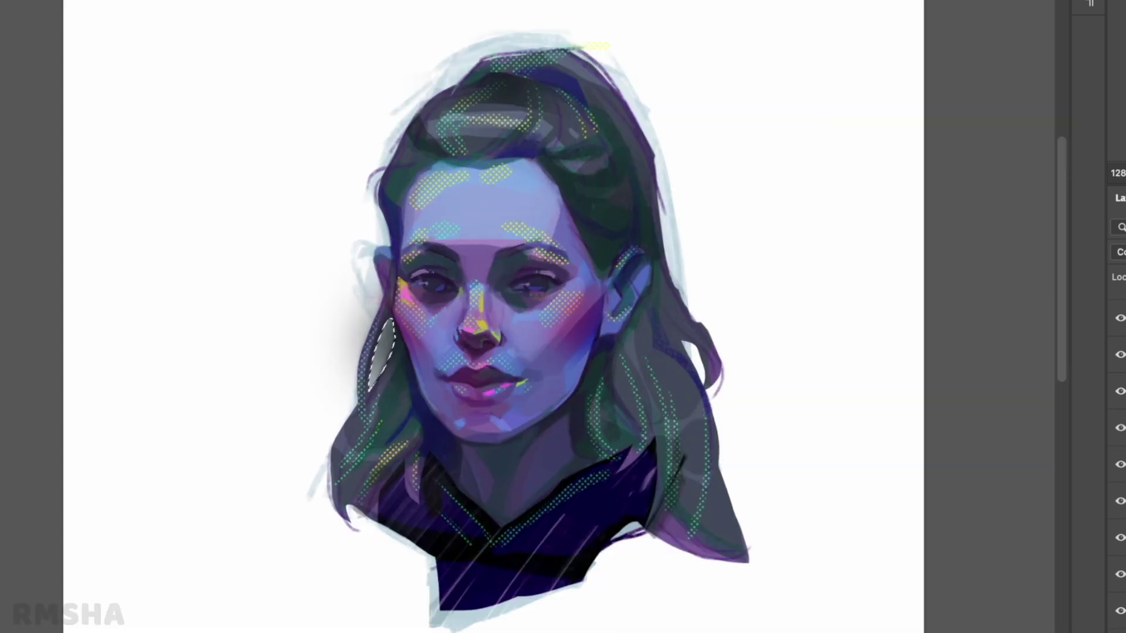
key(ctrl+j)
Paint thin loose strands at the hair ends, along the outer curls and beside the temples
drag(382, 526, 368, 543)
drag(688, 338, 711, 358)
drag(557, 160, 590, 245)
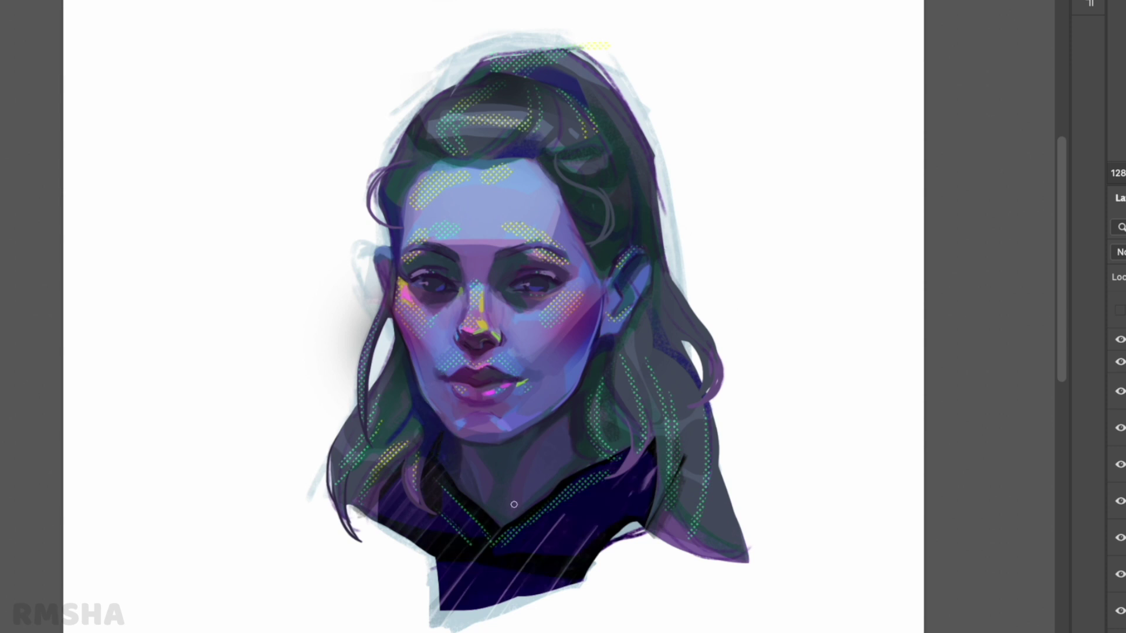
Add two round grey metallic ring clasps with diagonal highlights on either side of the collar
right_click(452, 510)
key(Escape)
mouse_move(457, 528)
mouse_down()
mouse_move(552, 528)
mouse_move(556, 496)
mouse_up()
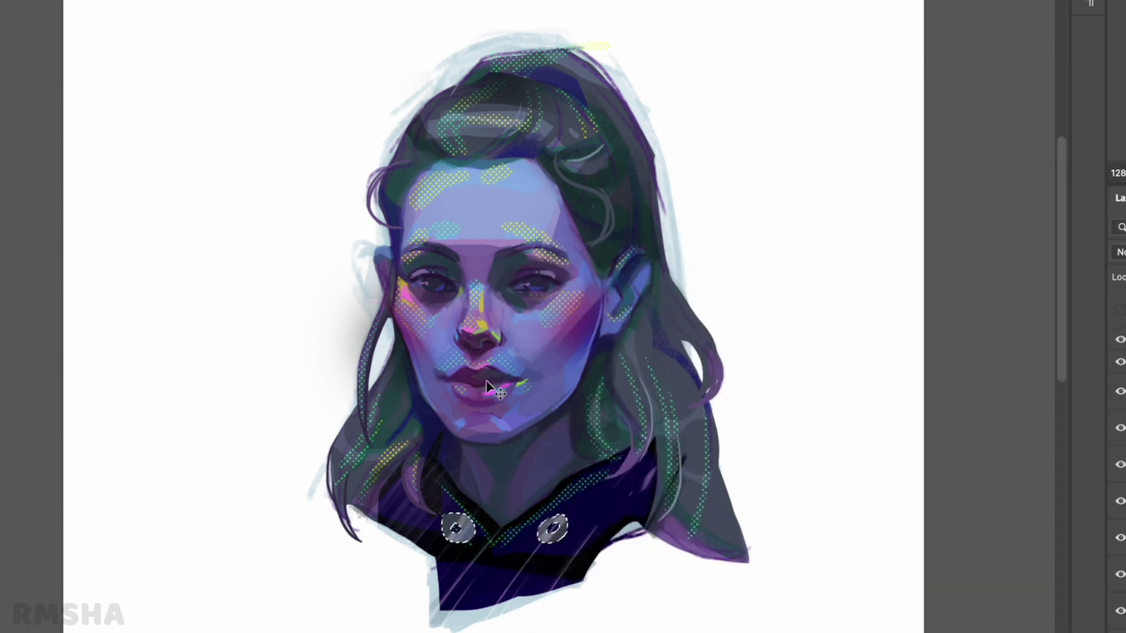
drag(248, 195, 246, 191)
drag(264, 191, 264, 201)
drag(262, 210, 295, 208)
drag(287, 188, 286, 196)
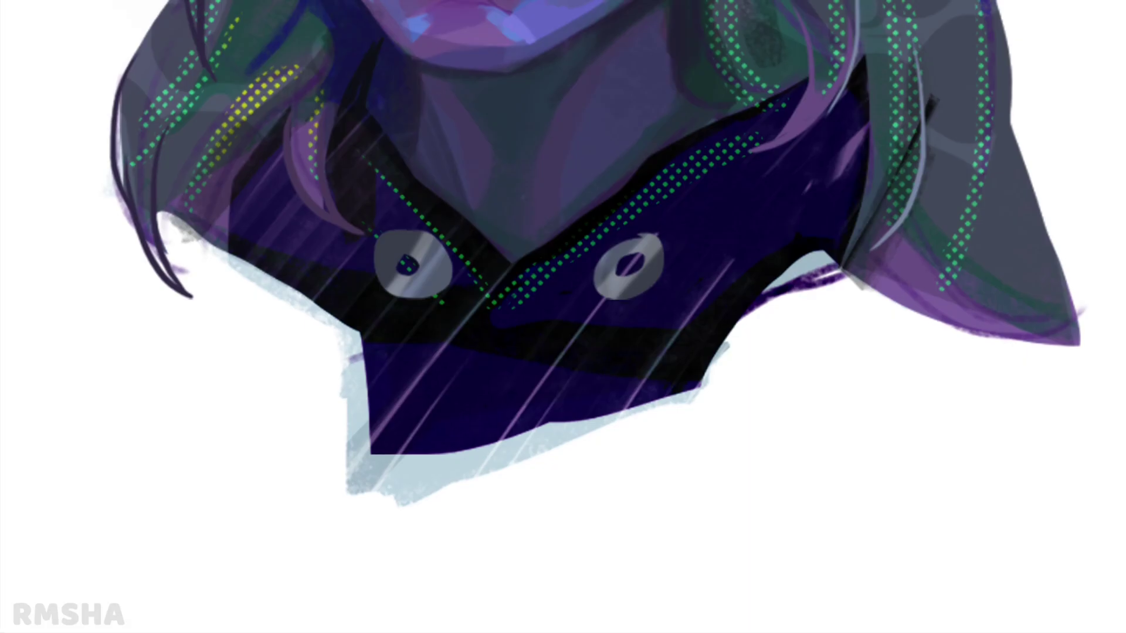